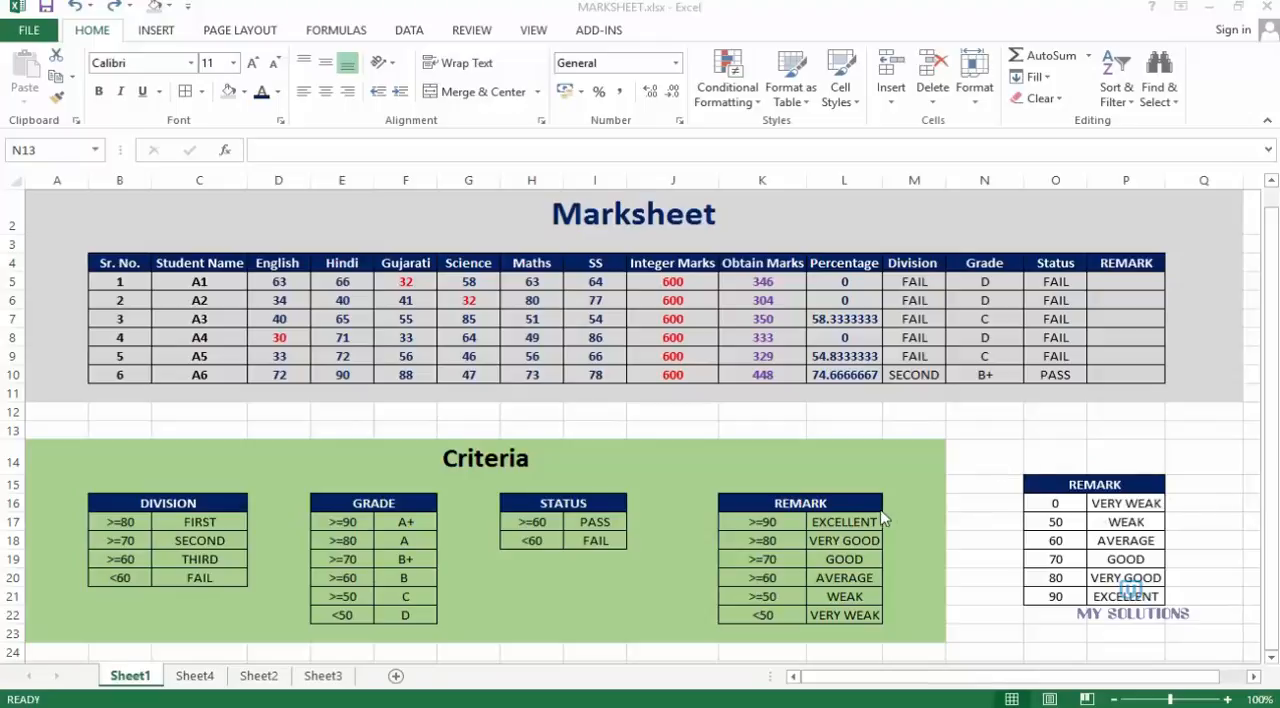
Review the REMARK criteria, the Grade formula in N5, the empty REMARK cell and the subject marks in D5:I10
{"action": "left_click_drag", "start_coordinate": [762, 524], "coordinate": [832, 621]}
{"action": "left_click", "coordinate": [764, 528]}
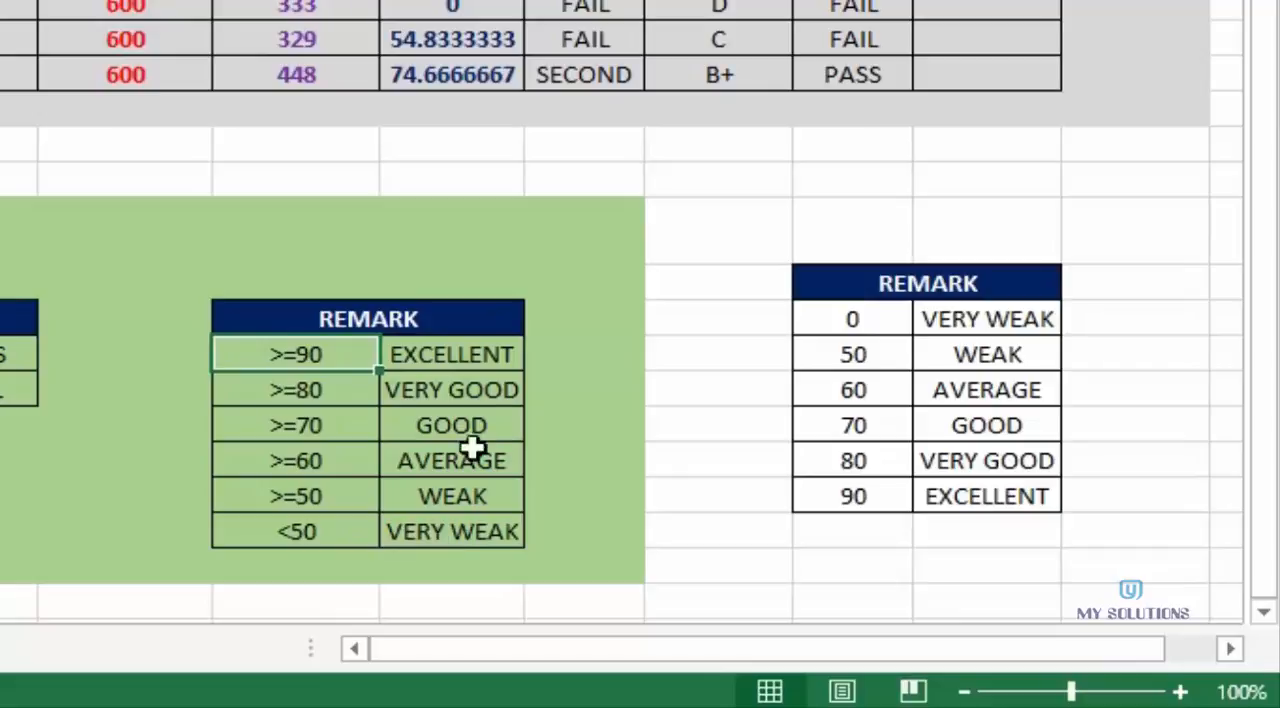
{"action": "left_click", "coordinate": [574, 277]}
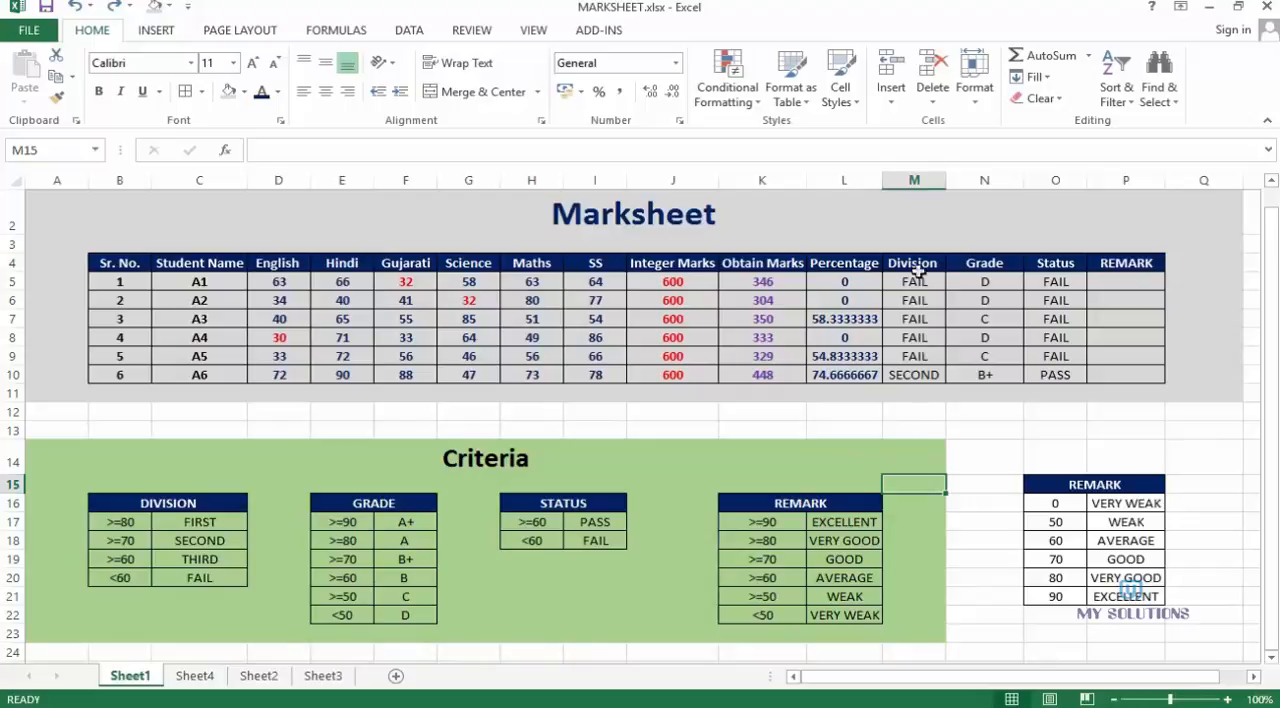
{"action": "left_click", "coordinate": [973, 281]}
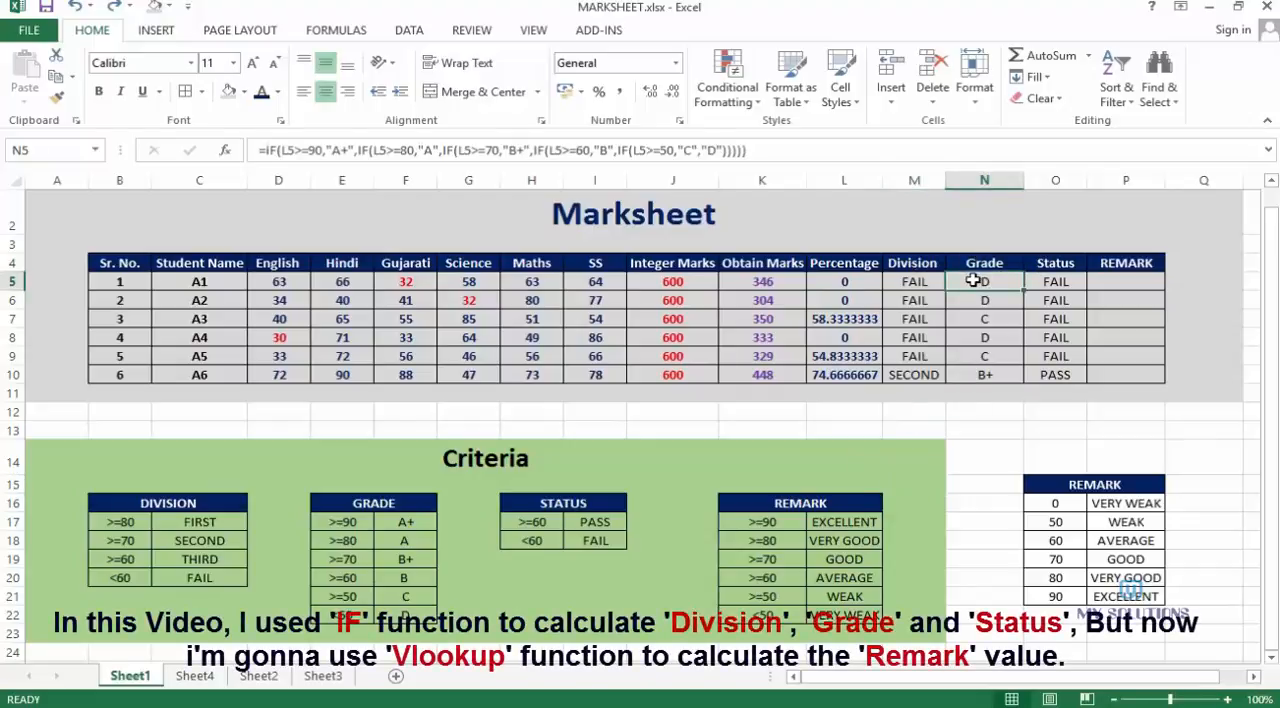
{"action": "left_click", "coordinate": [1113, 277]}
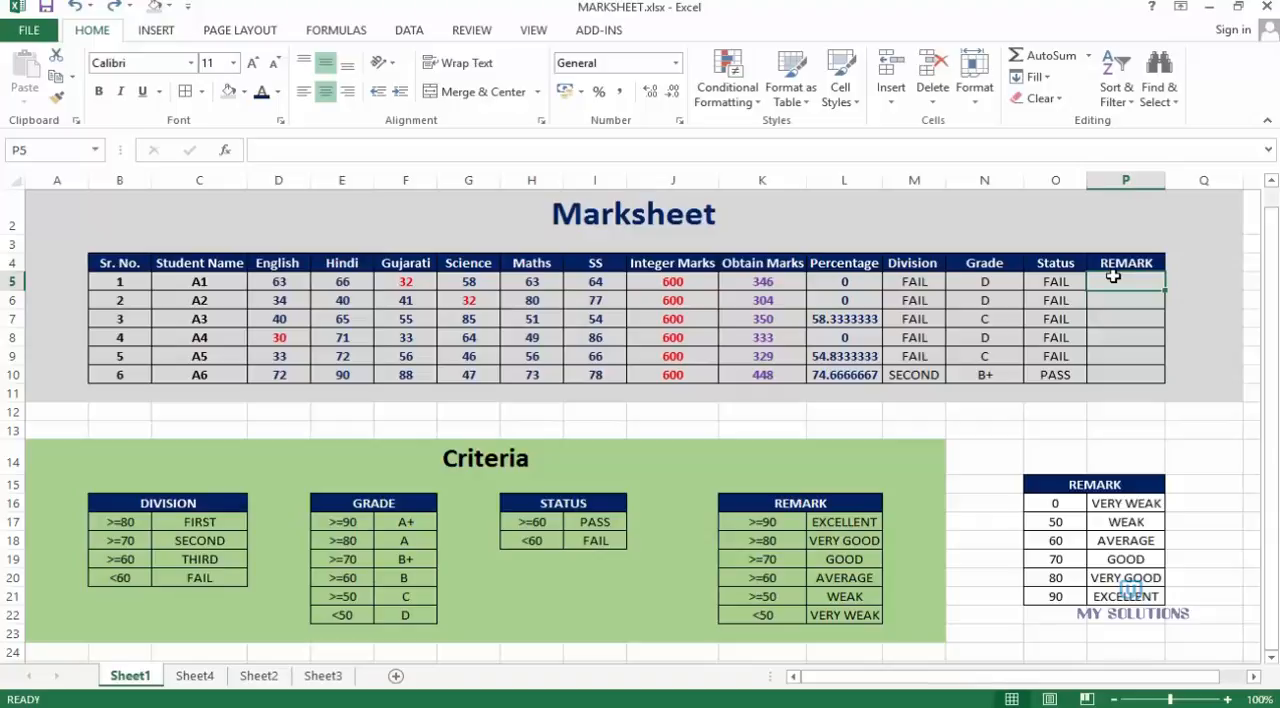
{"action": "left_click", "coordinate": [990, 282]}
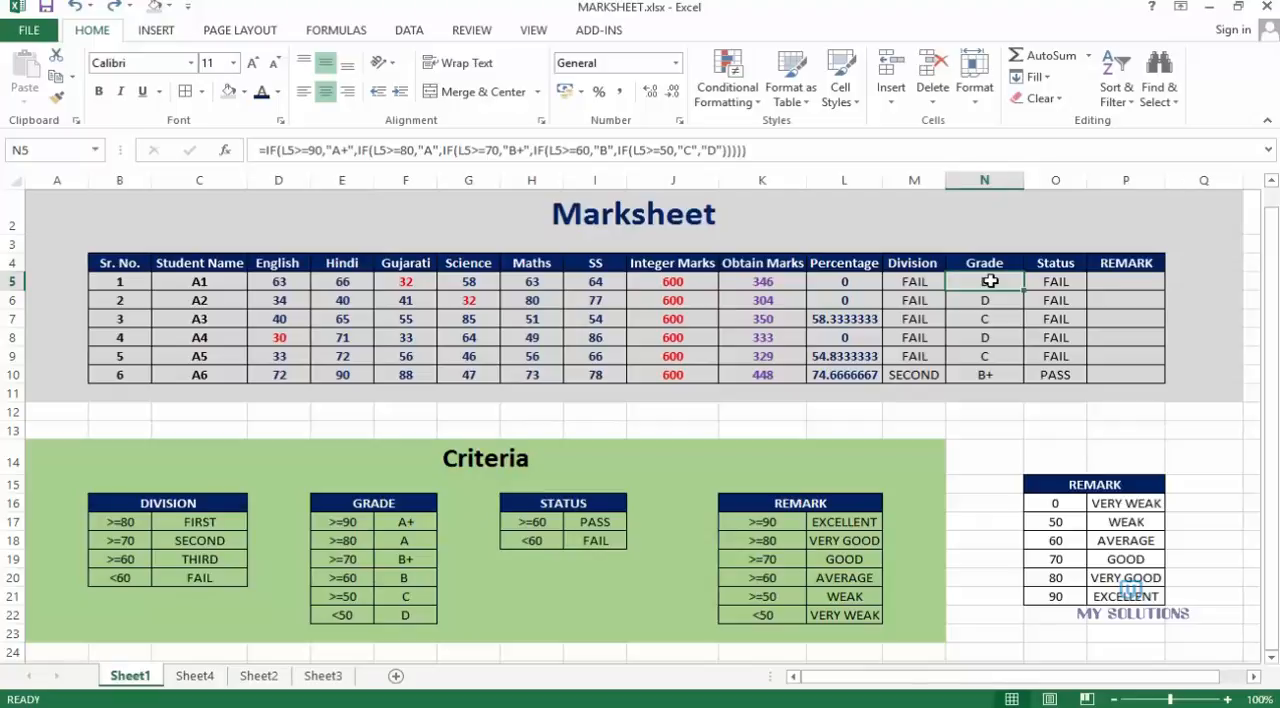
{"action": "left_click", "coordinate": [1114, 277]}
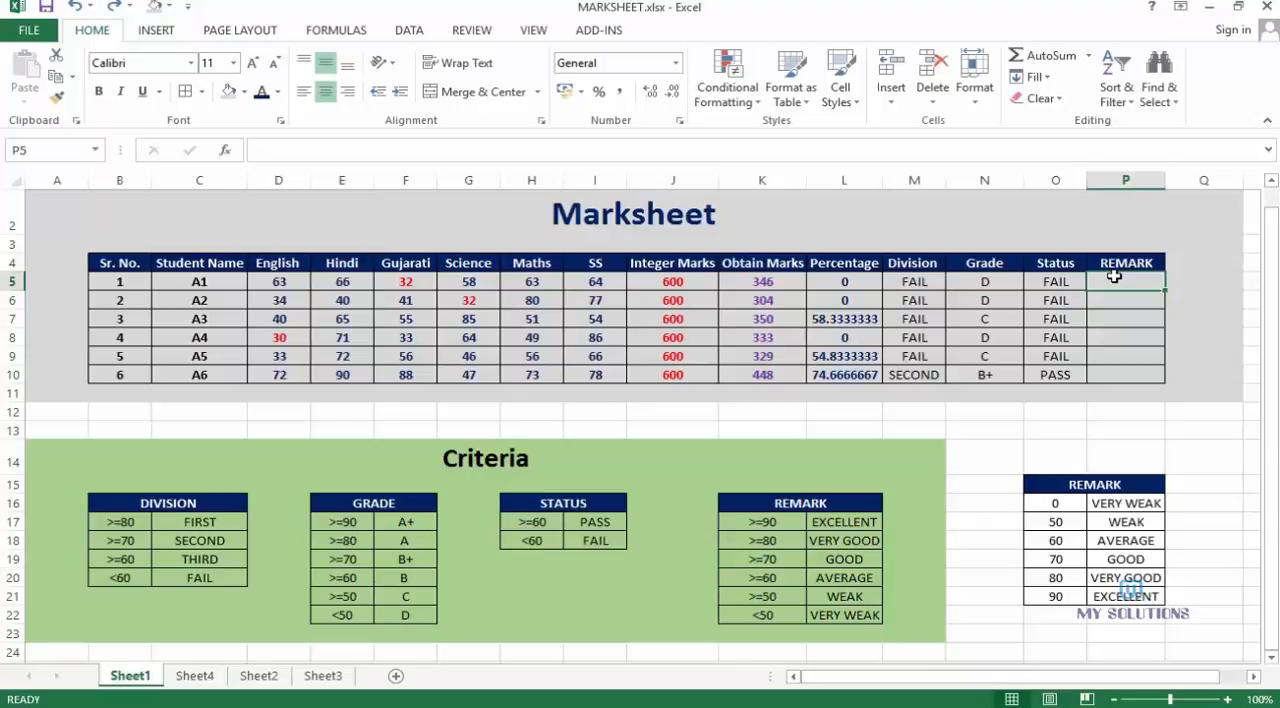
{"action": "left_click_drag", "start_coordinate": [274, 282], "coordinate": [590, 375]}
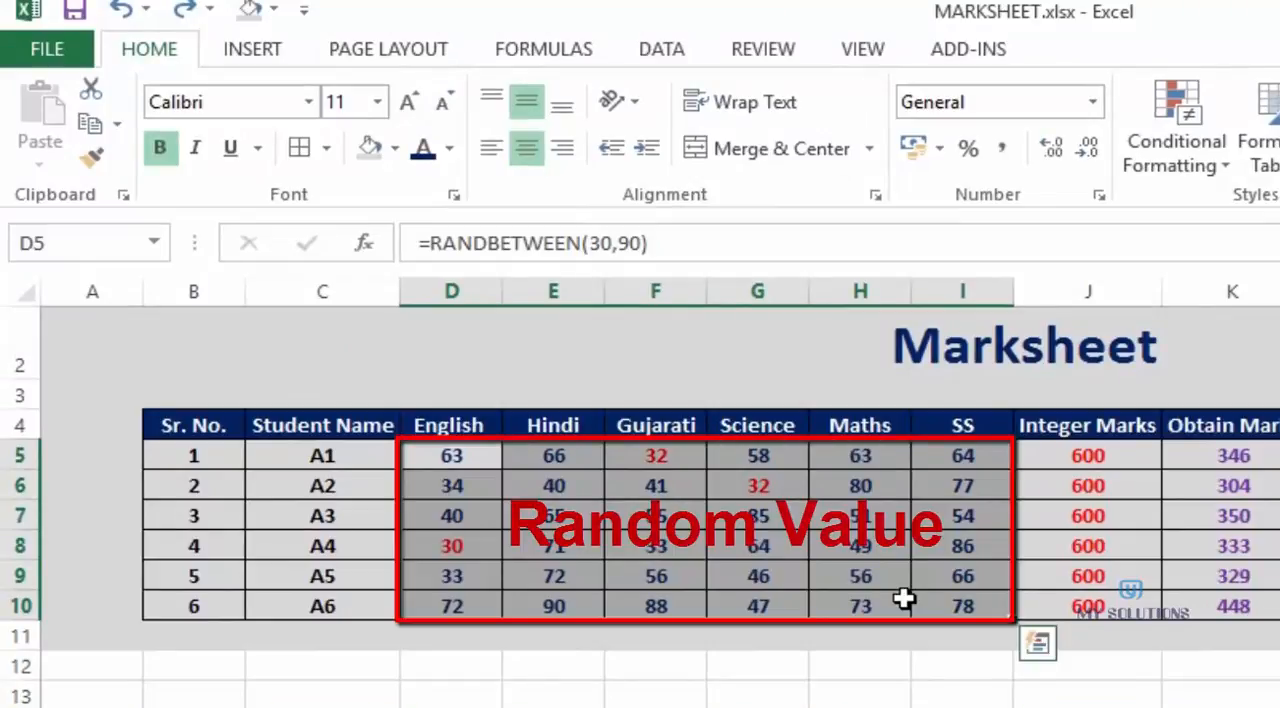
{"action": "left_click", "coordinate": [1266, 692]}
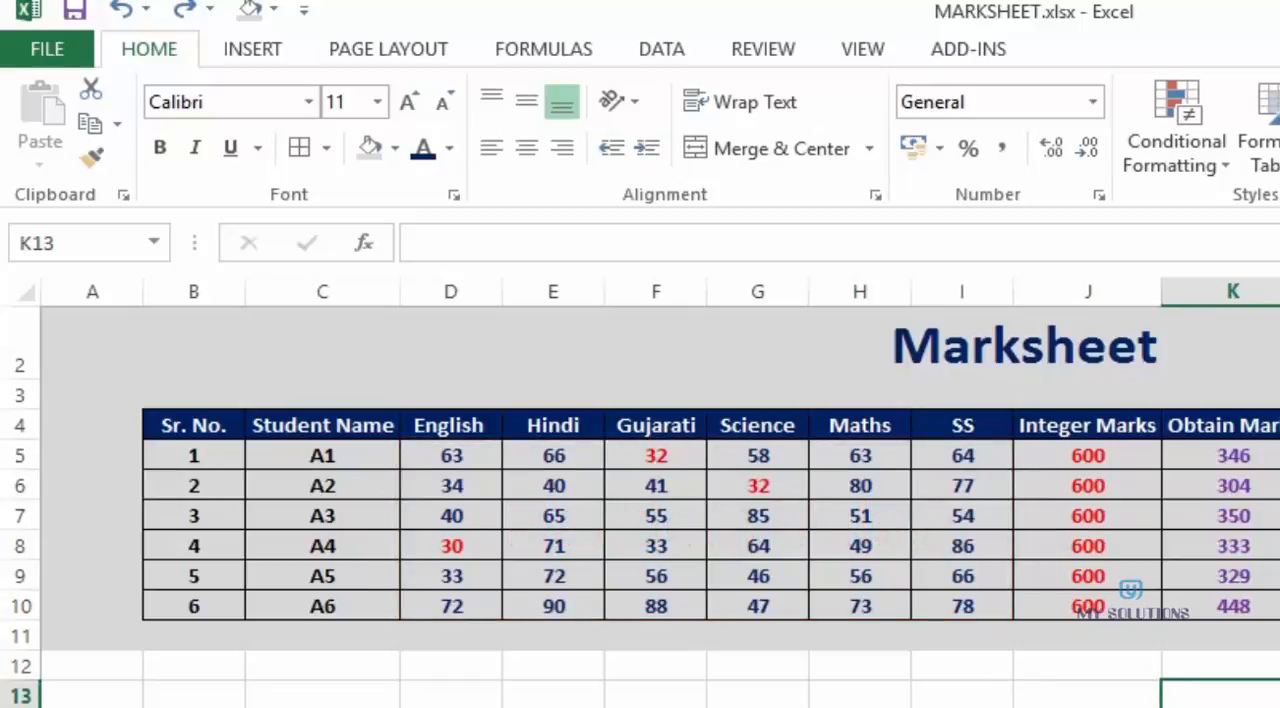
{"action": "left_click", "coordinate": [1279, 456]}
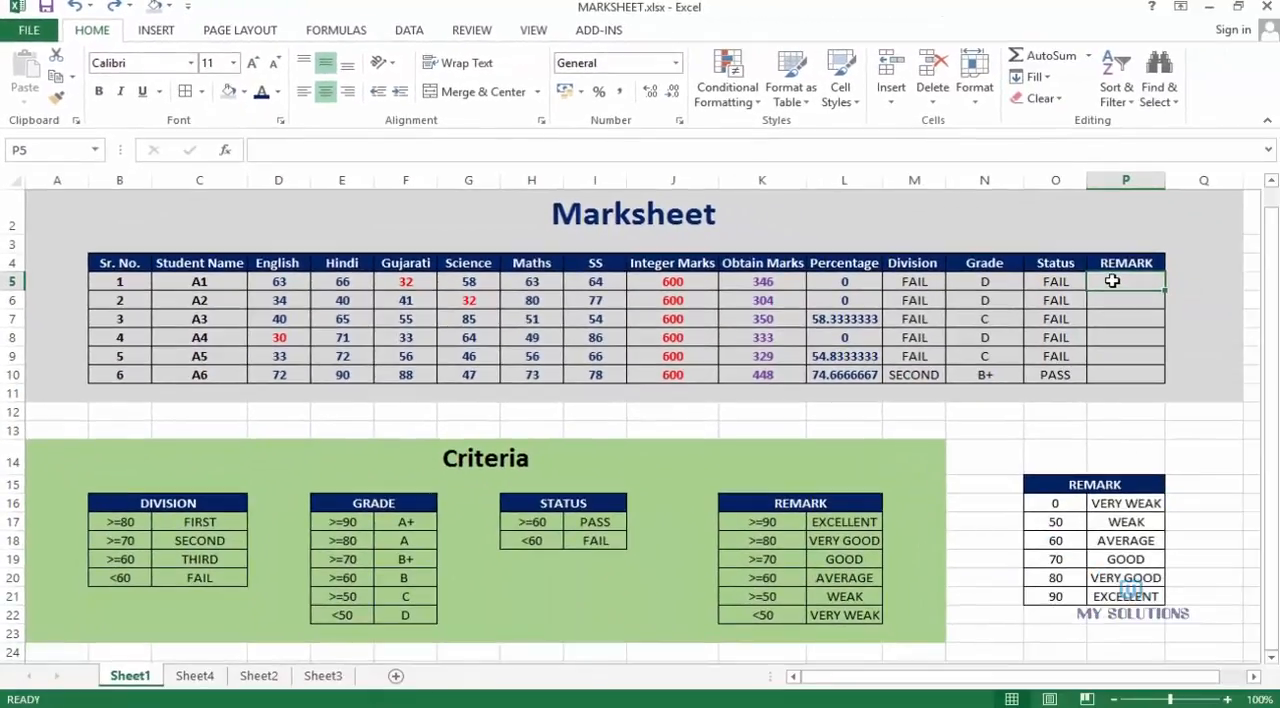
{"action": "type", "text": "=VLOOKUP("}
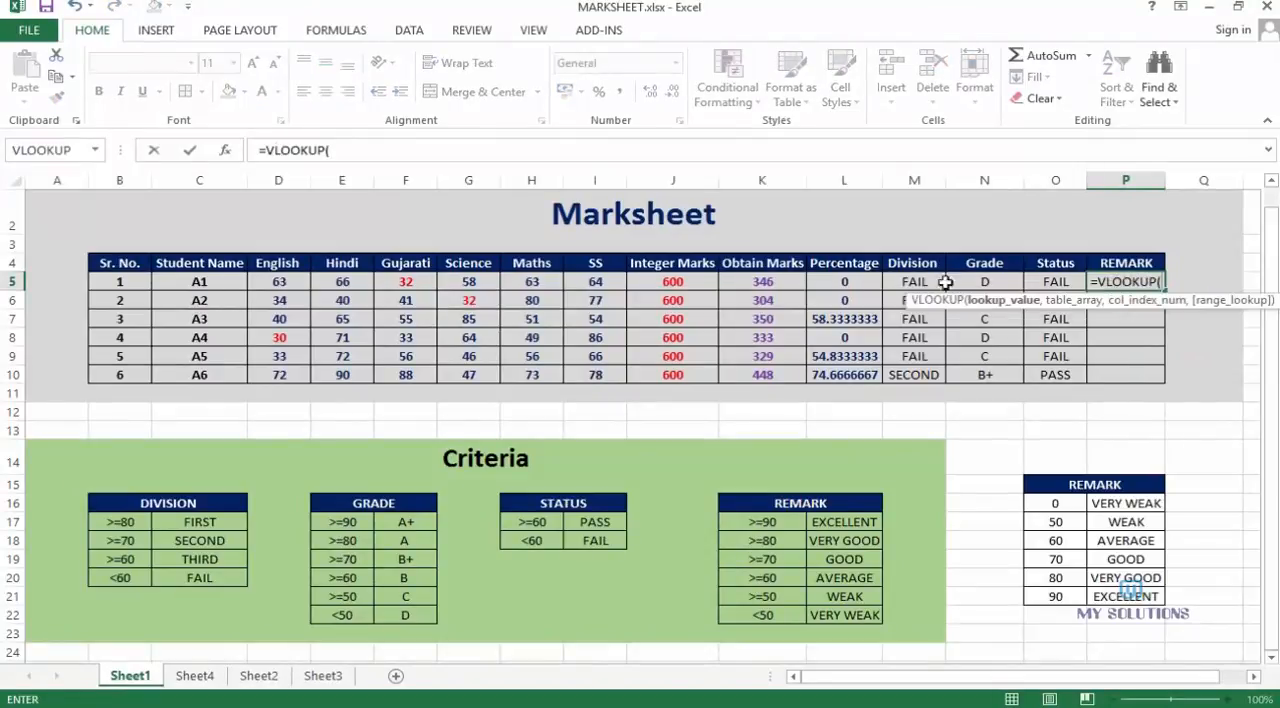
{"action": "left_click", "coordinate": [843, 281]}
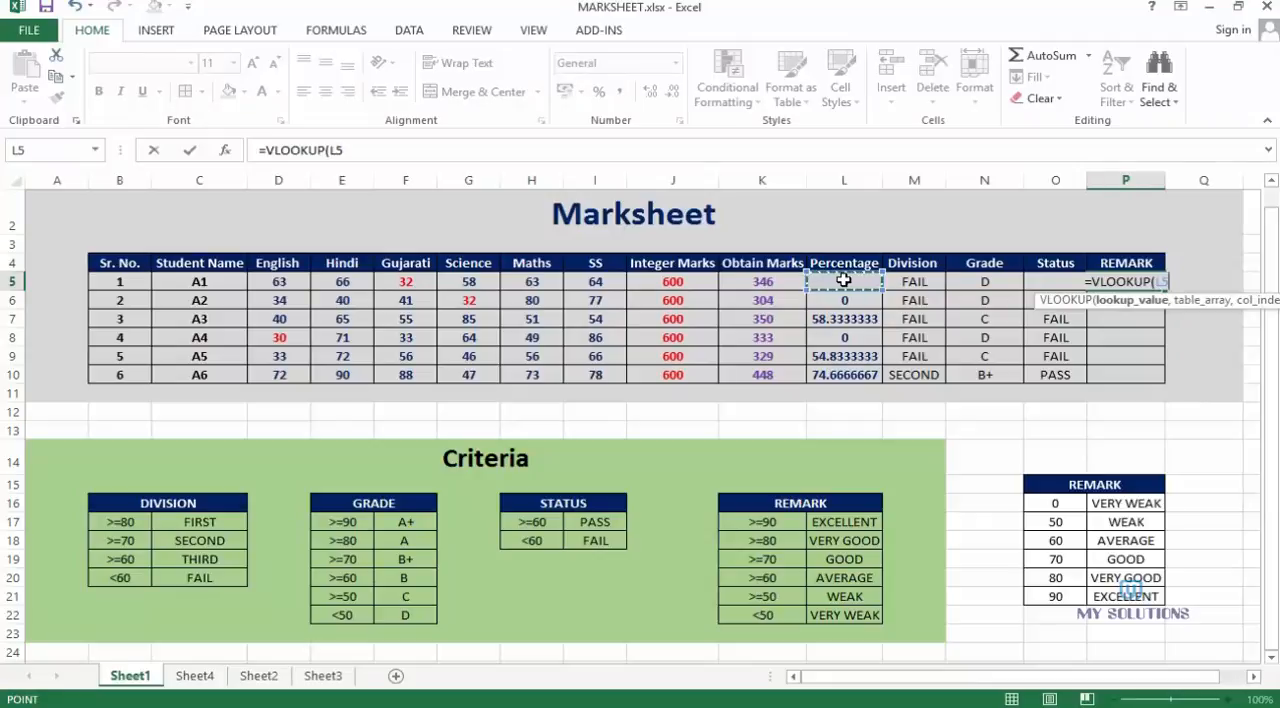
{"action": "key", "text": "BackSpace"}
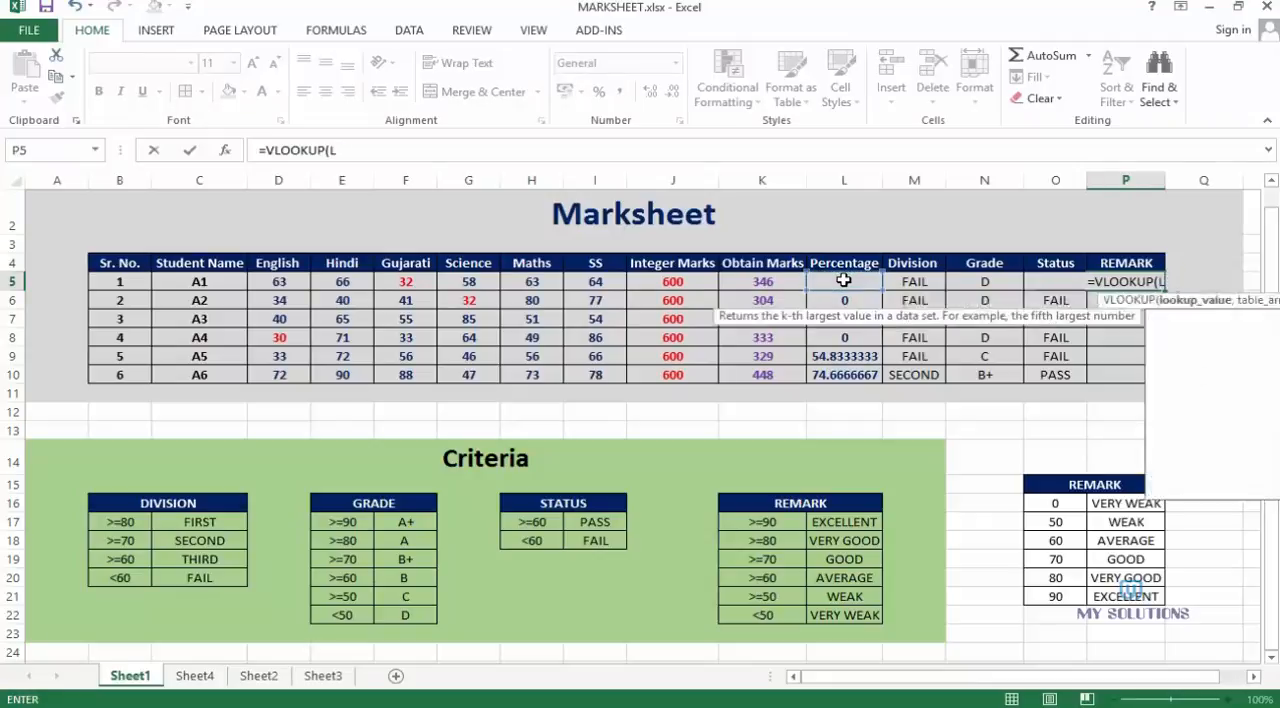
{"action": "key", "text": "BackSpace"}
{"action": "key", "text": "BackSpace"}
{"action": "key", "text": "BackSpace"}
{"action": "key", "text": "BackSpace"}
{"action": "key", "text": "BackSpace"}
{"action": "key", "text": "BackSpace"}
{"action": "key", "text": "BackSpace"}
{"action": "key", "text": "BackSpace"}
{"action": "key", "text": "BackSpace"}
{"action": "key", "text": "BackSpace"}
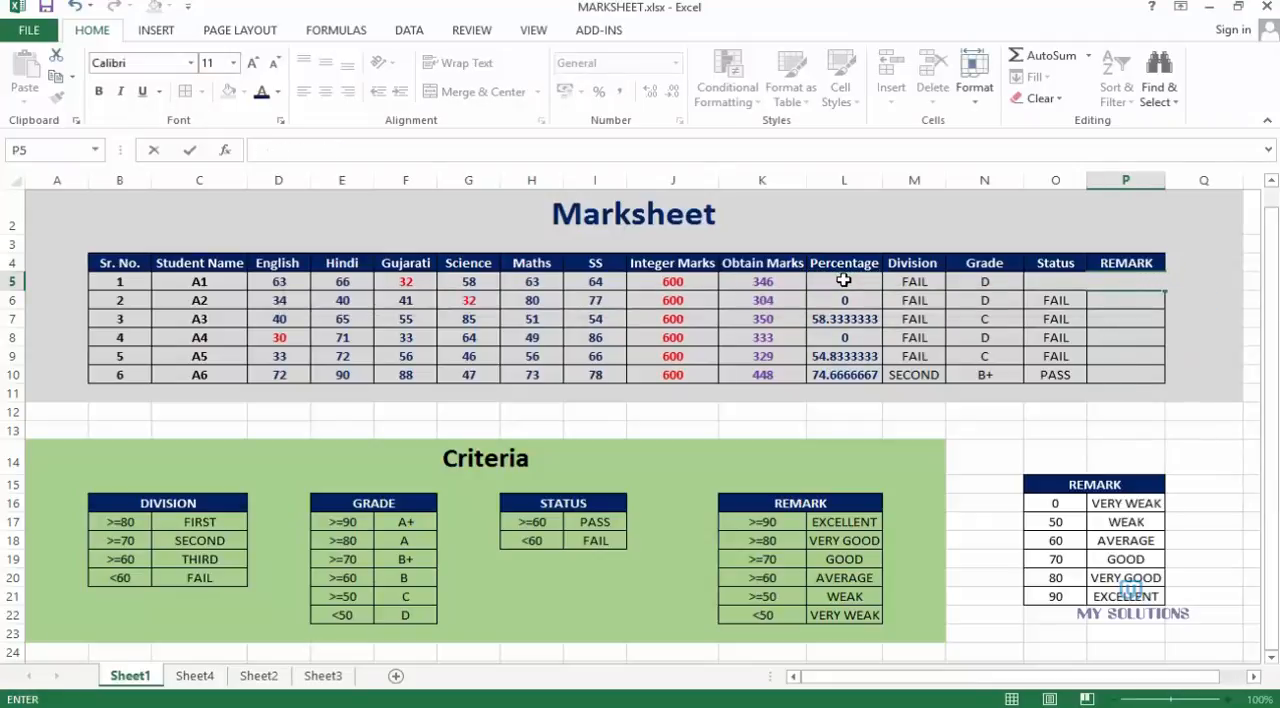
{"action": "key", "text": "Return"}
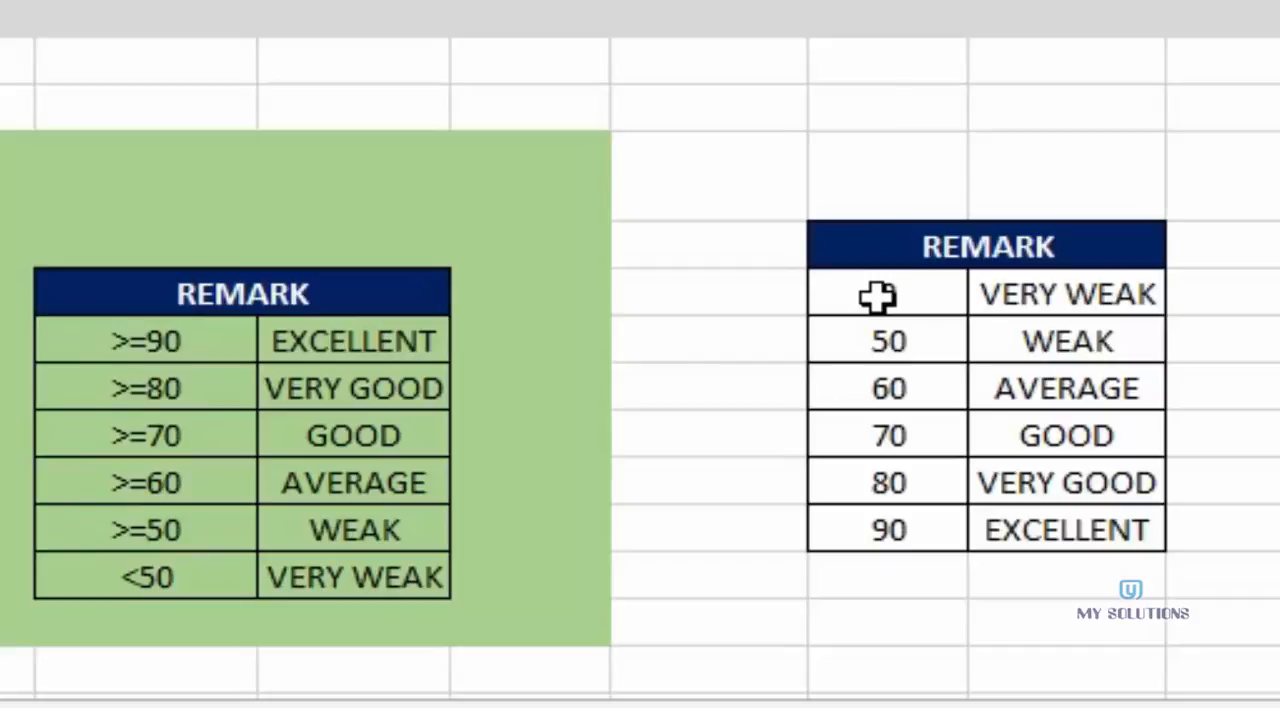
Examine the REMARK lookup table in O16:P21, comparing its lower-bound scores and remark texts with the original REMARK criteria
{"action": "left_click_drag", "start_coordinate": [877, 294], "coordinate": [877, 530]}
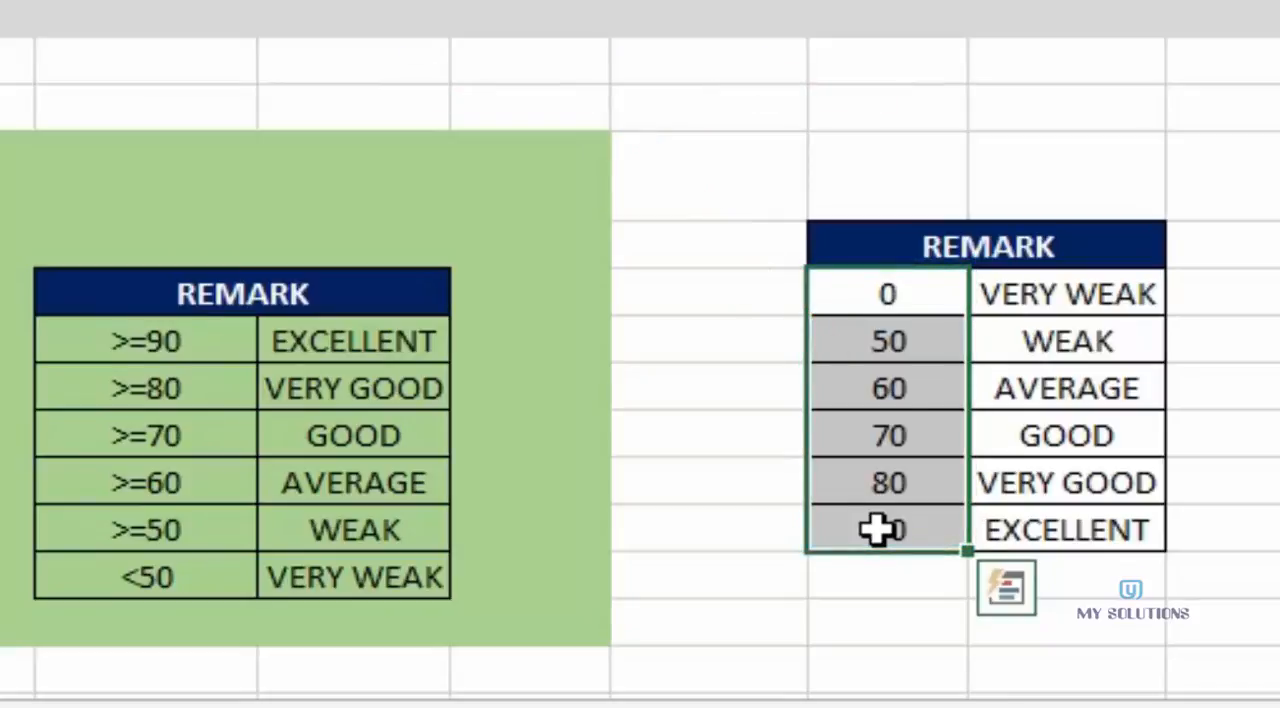
{"action": "left_click_drag", "start_coordinate": [874, 300], "coordinate": [868, 528]}
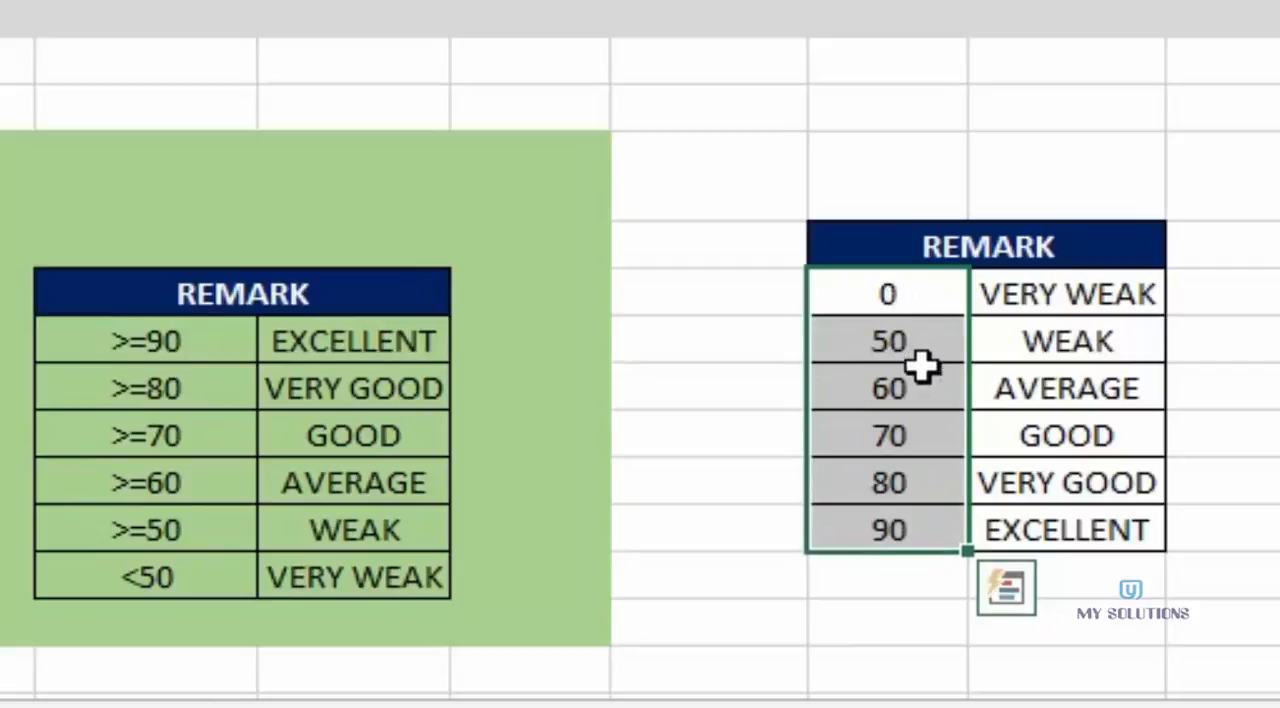
{"action": "left_click", "coordinate": [753, 346]}
{"action": "left_click_drag", "start_coordinate": [871, 294], "coordinate": [1043, 522]}
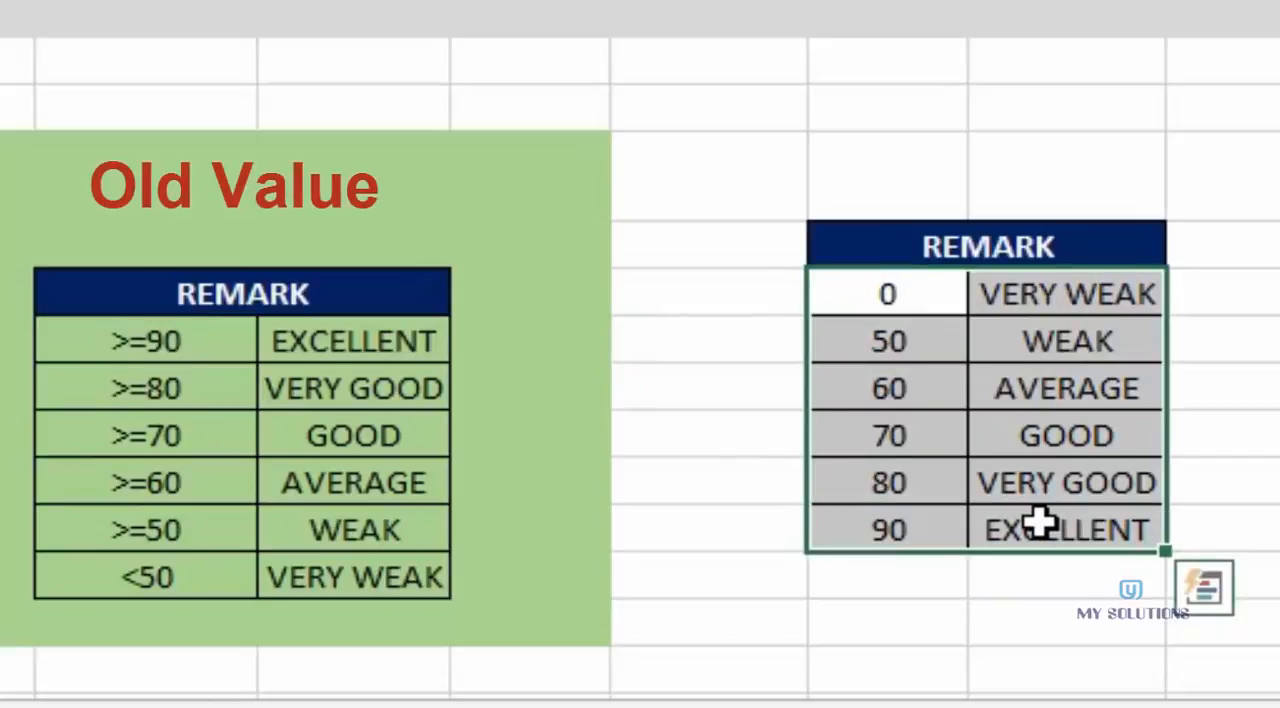
{"action": "left_click", "coordinate": [766, 394]}
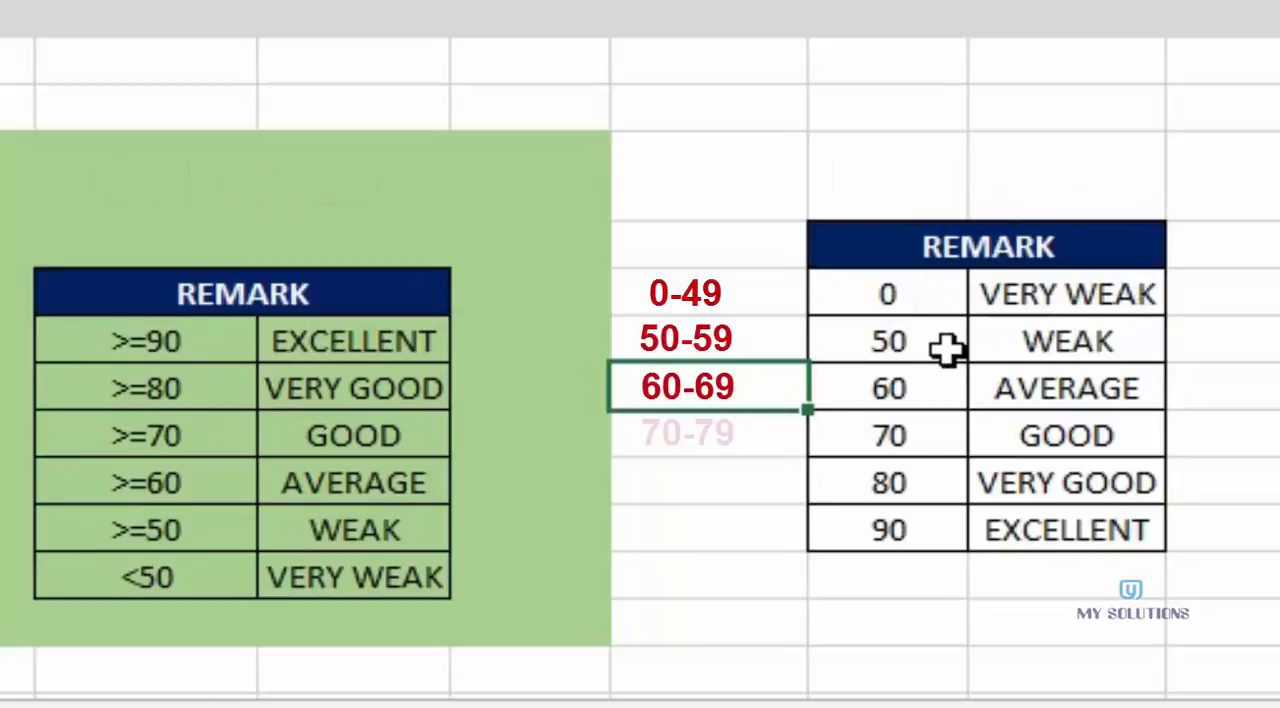
{"action": "left_click", "coordinate": [915, 342]}
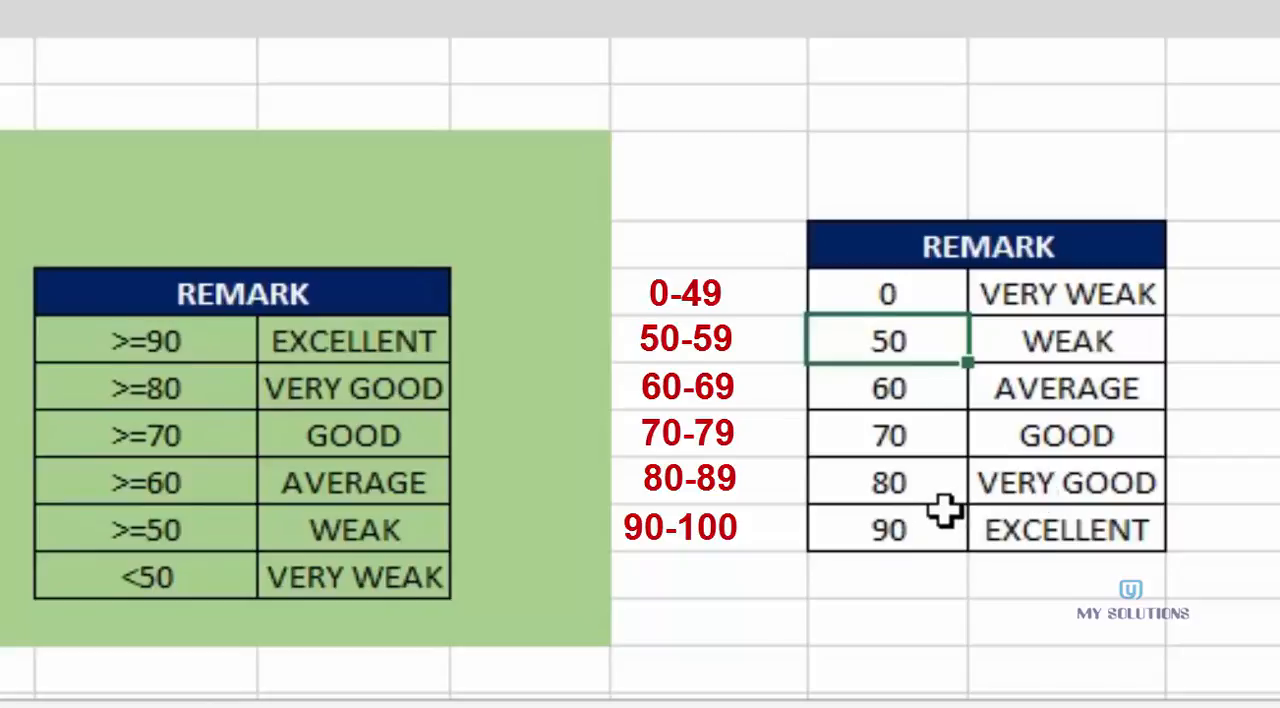
{"action": "left_click", "coordinate": [1100, 116]}
Enter the formula =VLOOKUP(L5,O16:P21,2,1) in cell P5 to look up the first student's remark
{"action": "left_click", "coordinate": [1151, 201]}
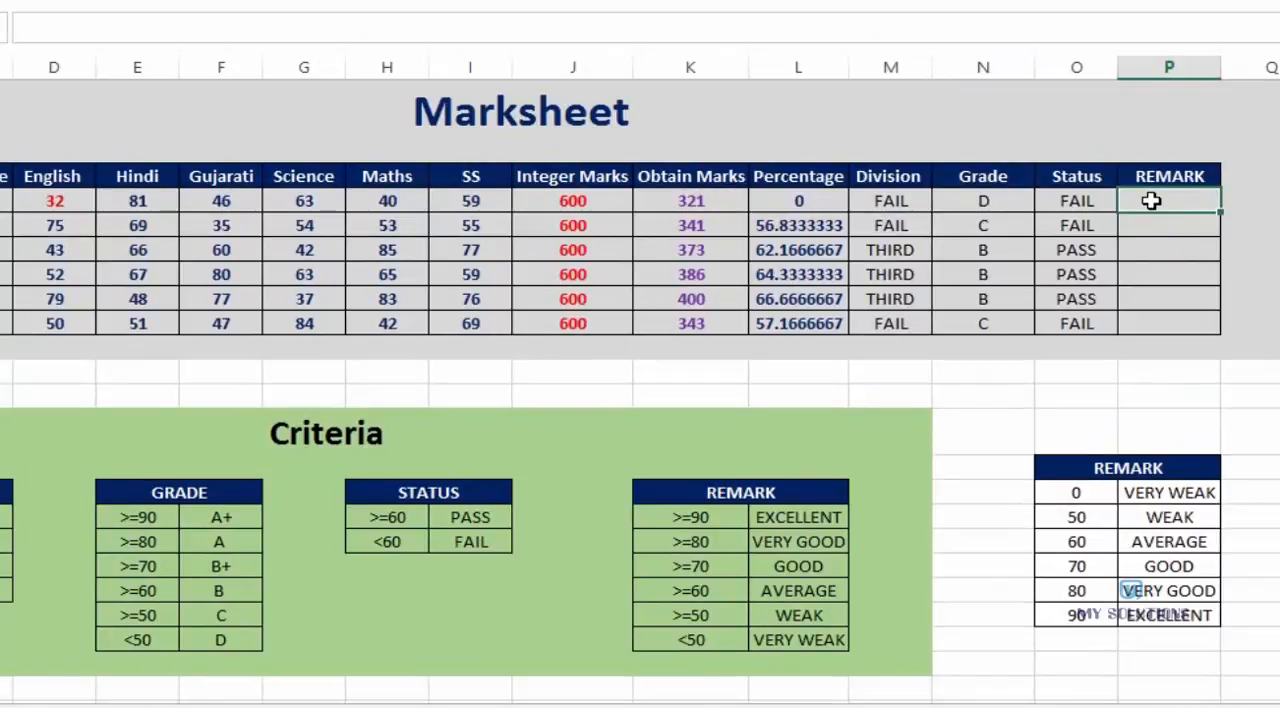
{"action": "type", "text": "=VLOOKUP("}
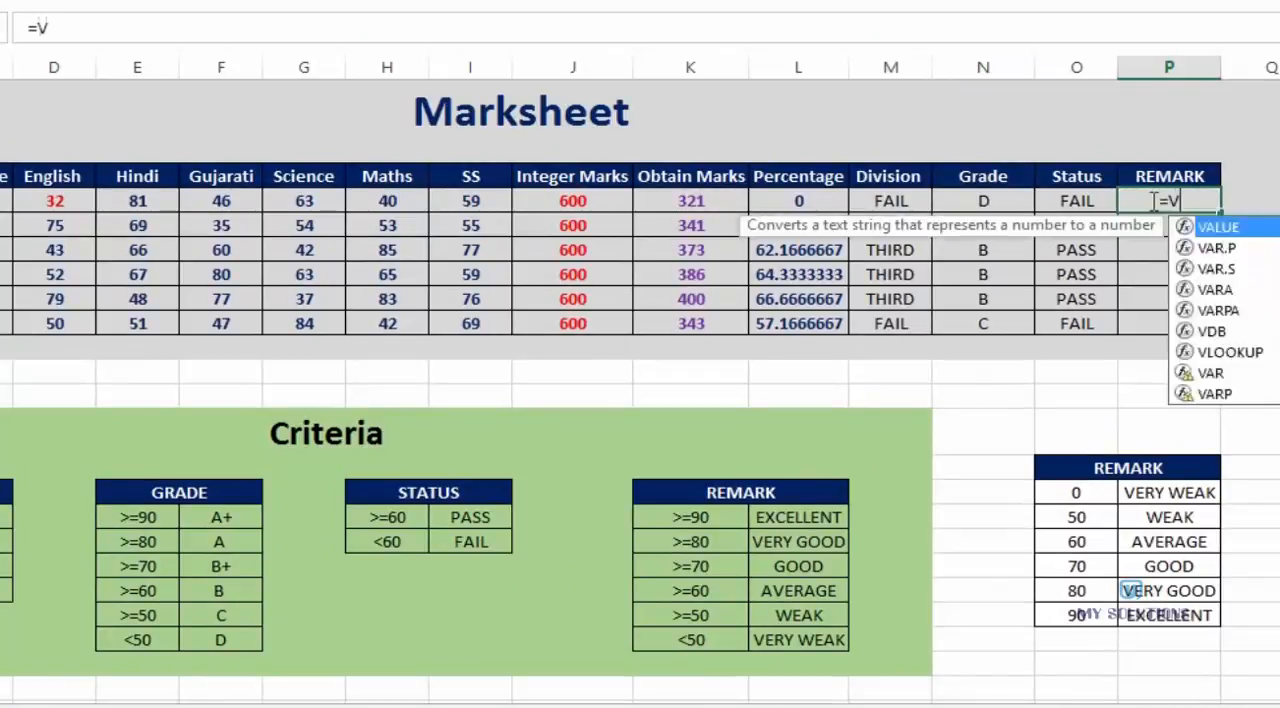
{"action": "left_click", "coordinate": [800, 201]}
{"action": "type", "text": ","}
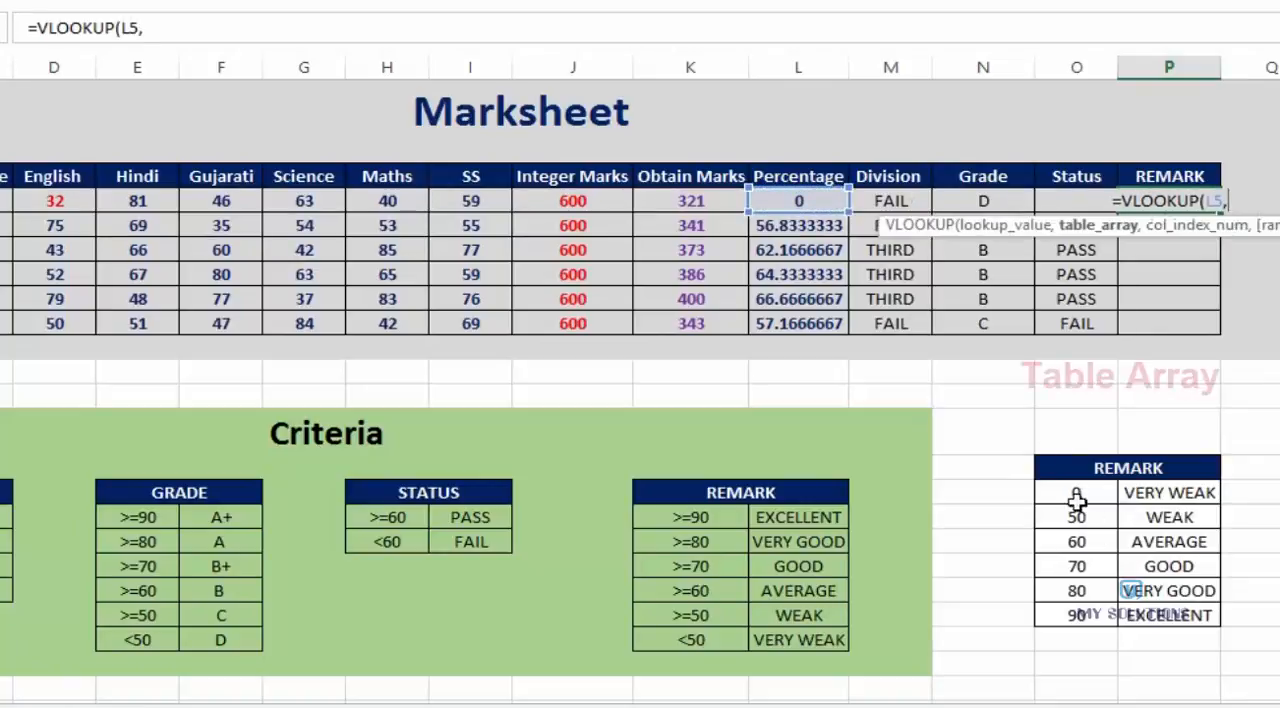
{"action": "left_click_drag", "start_coordinate": [1074, 491], "coordinate": [1158, 612]}
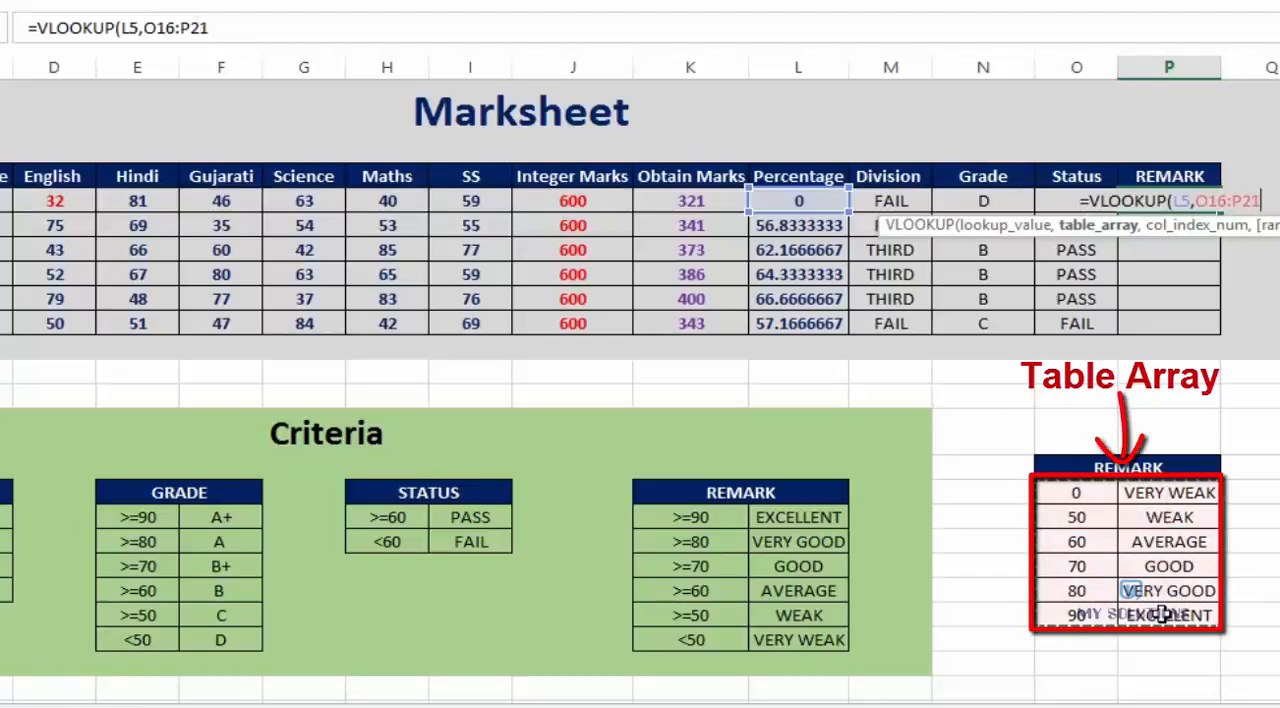
{"action": "type", "text": ","}
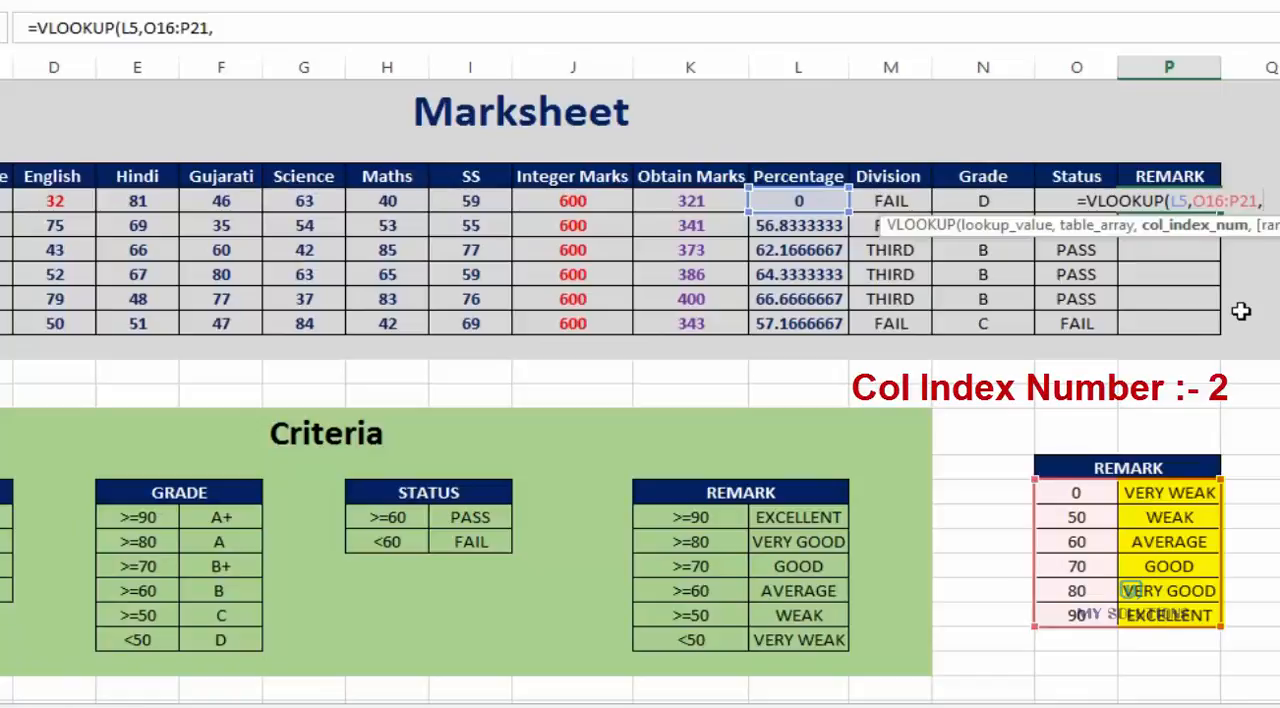
{"action": "type", "text": "2,"}
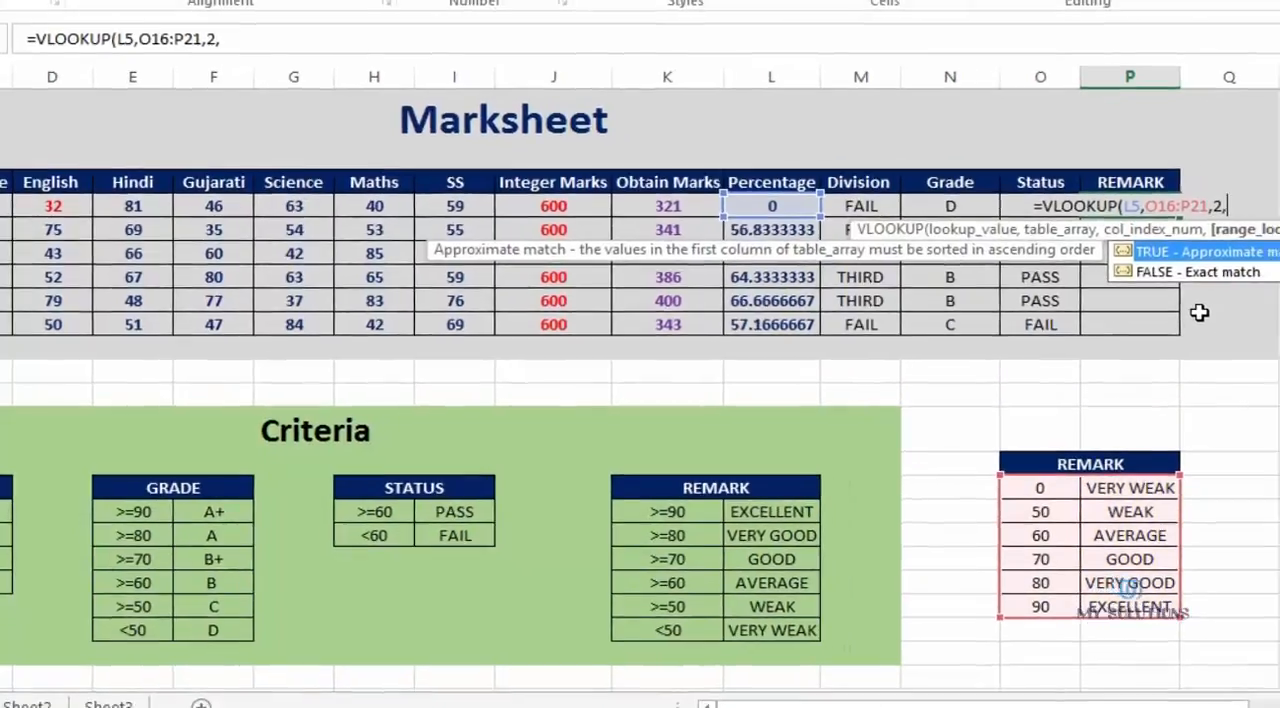
{"action": "type", "text": "1"}
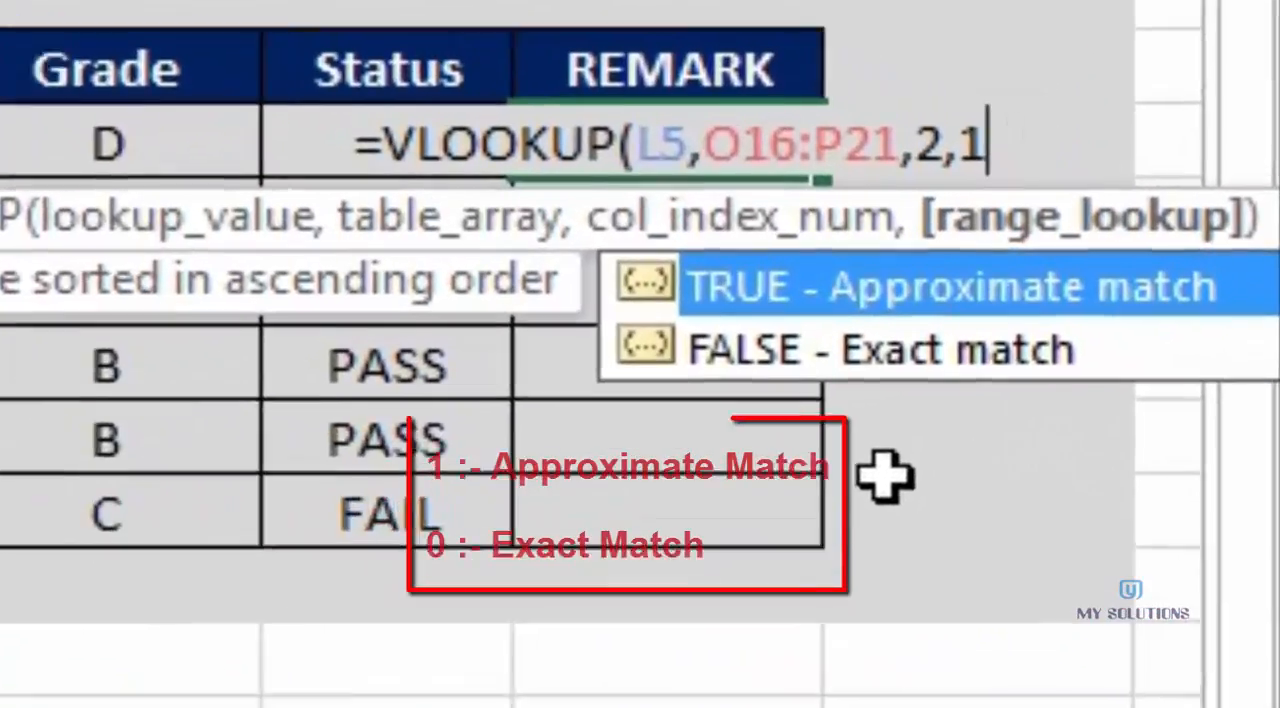
{"action": "type", "text": ")"}
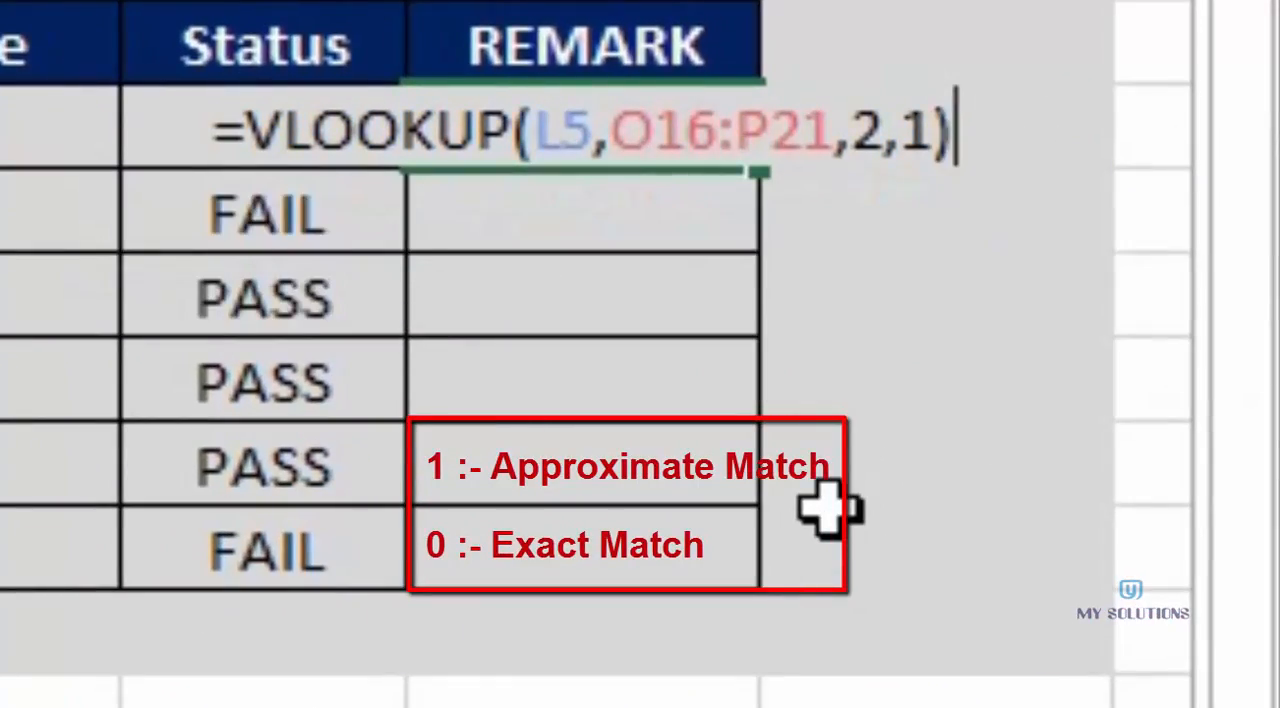
{"action": "key", "text": "Return"}
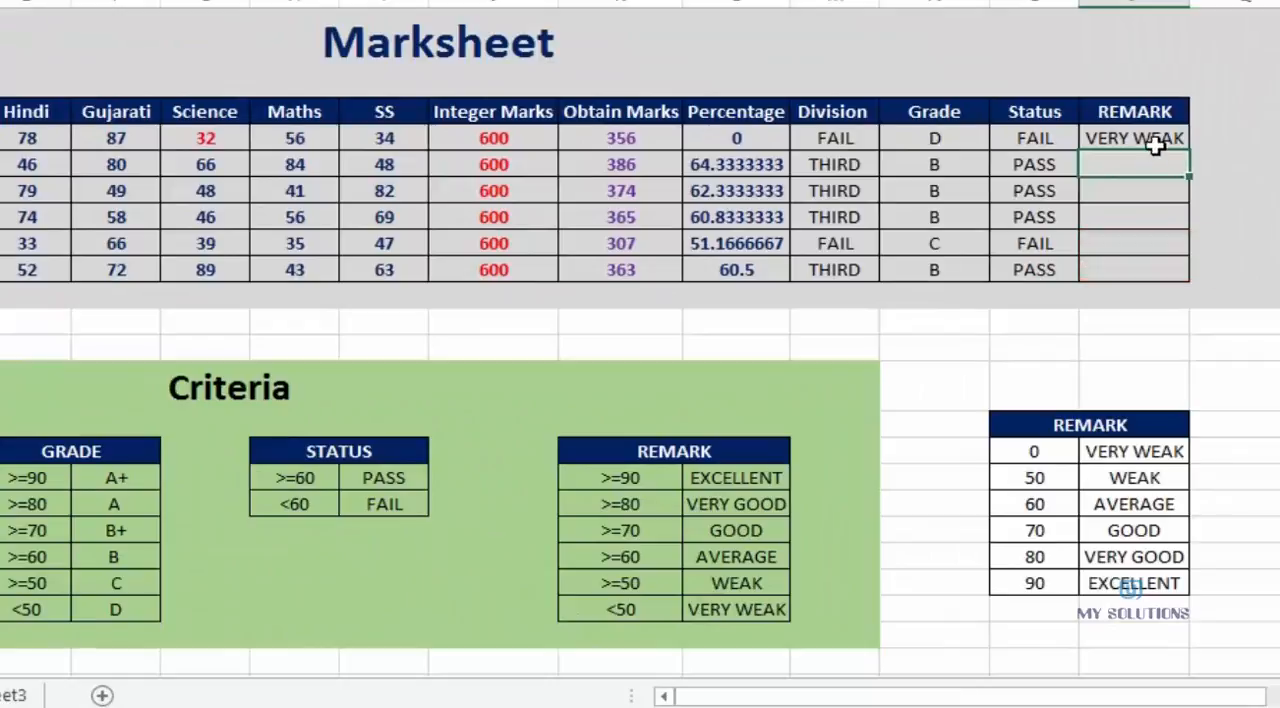
Make the table array in the P5 VLOOKUP formula absolute as $O$16:$P$21
{"action": "left_click", "coordinate": [1155, 137]}
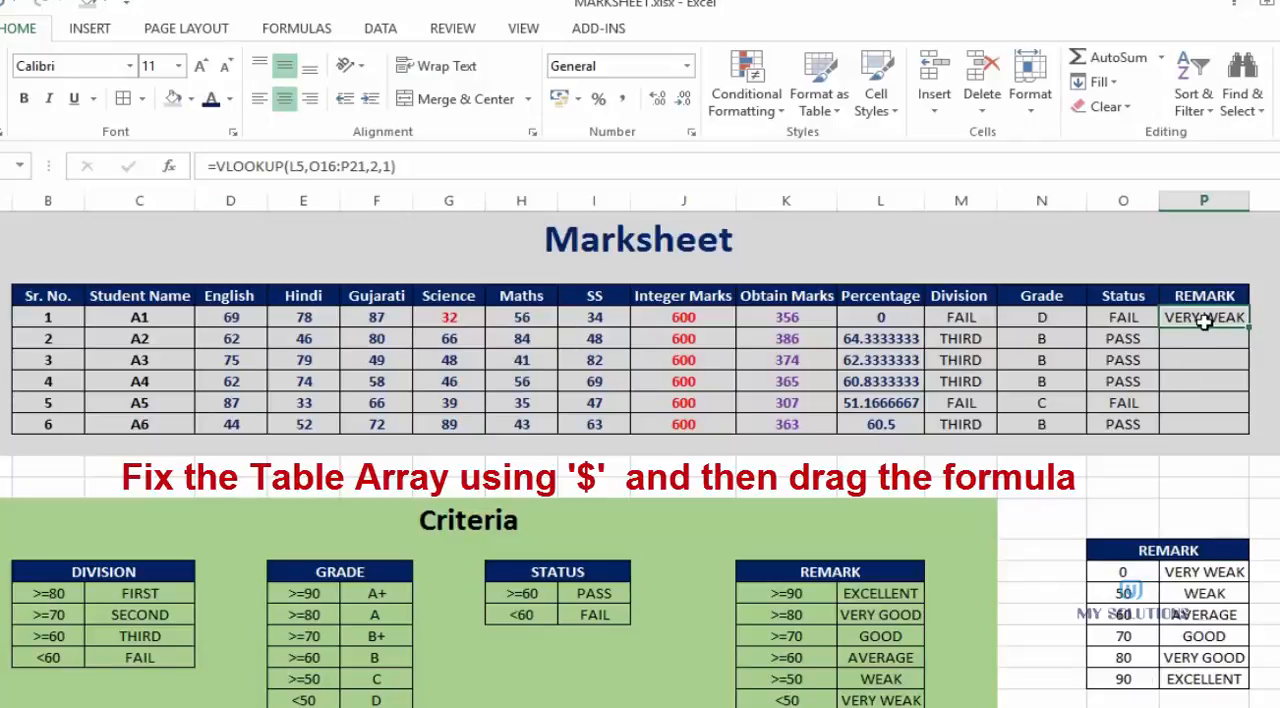
{"action": "double_click", "coordinate": [1205, 318]}
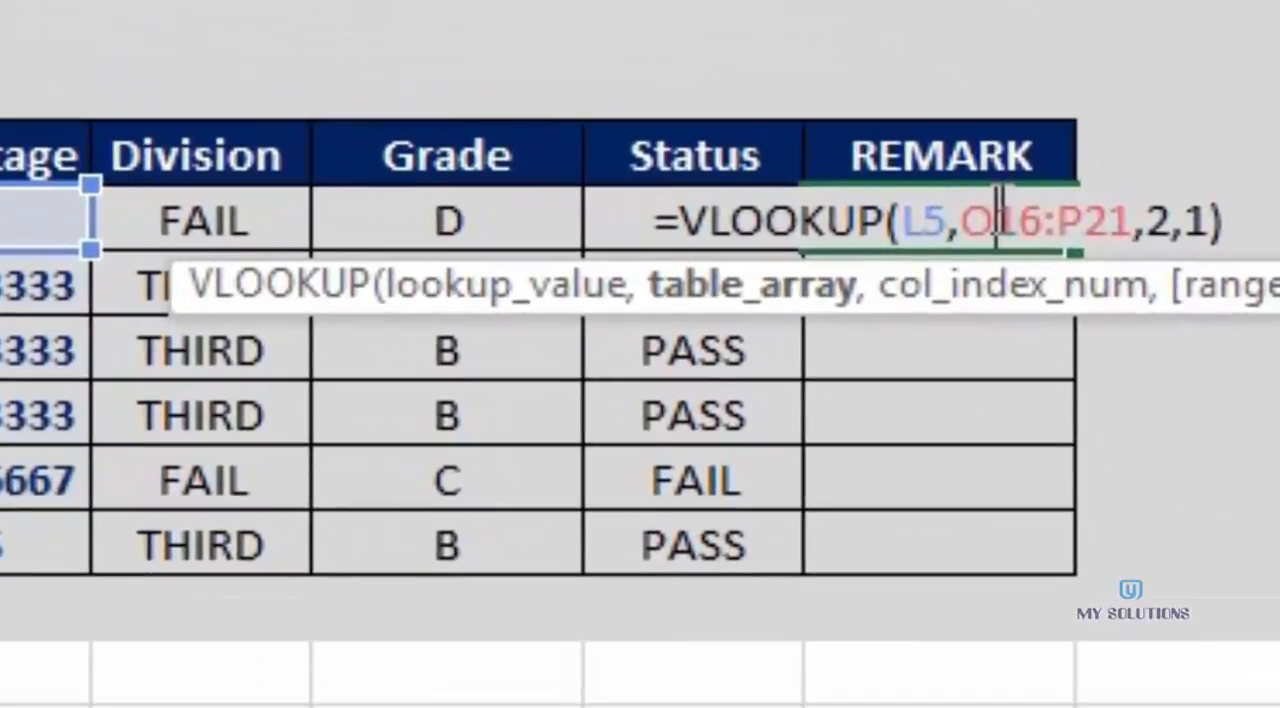
{"action": "key", "text": "F4"}
{"action": "left_click", "coordinate": [1108, 215]}
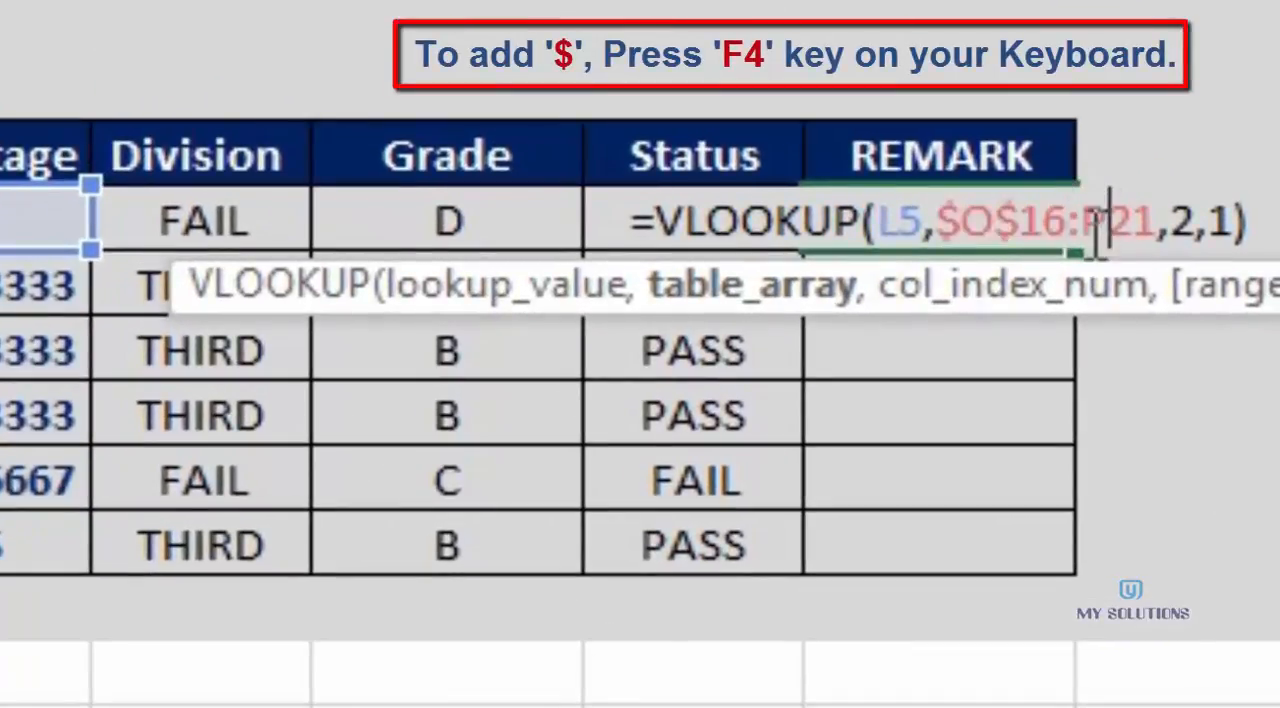
{"action": "key", "text": "F4"}
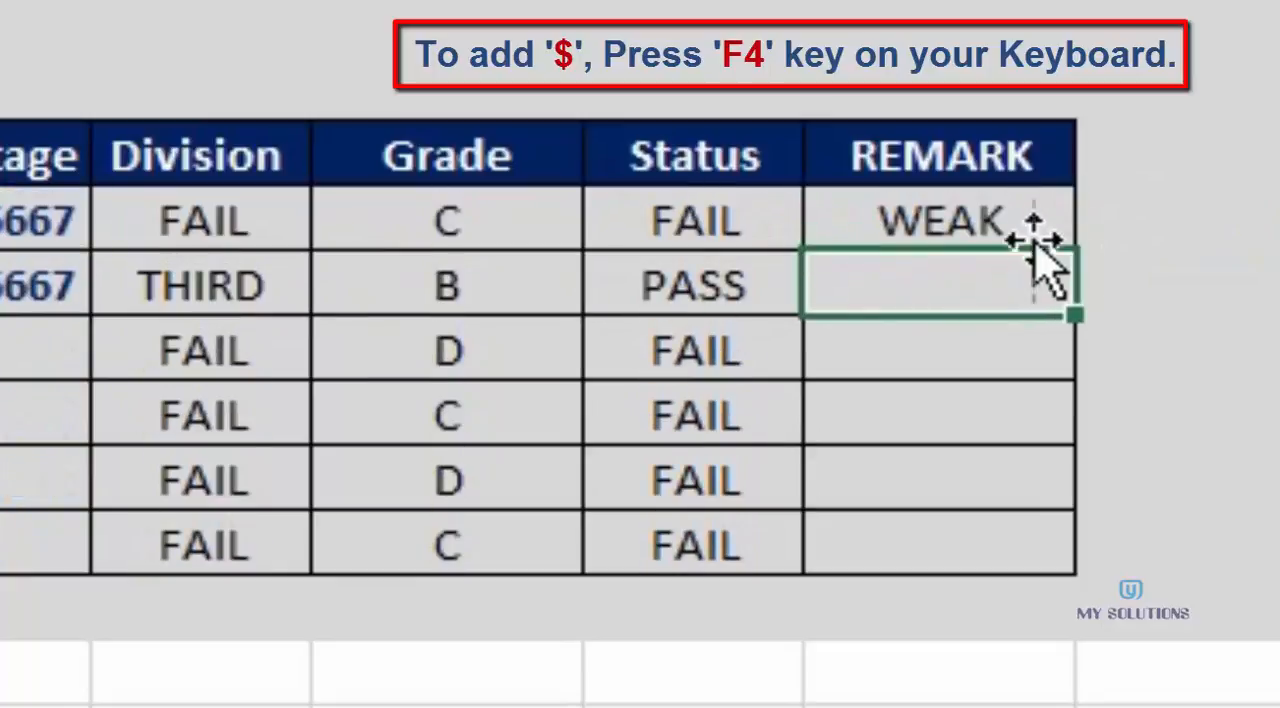
{"action": "left_click", "coordinate": [1029, 237]}
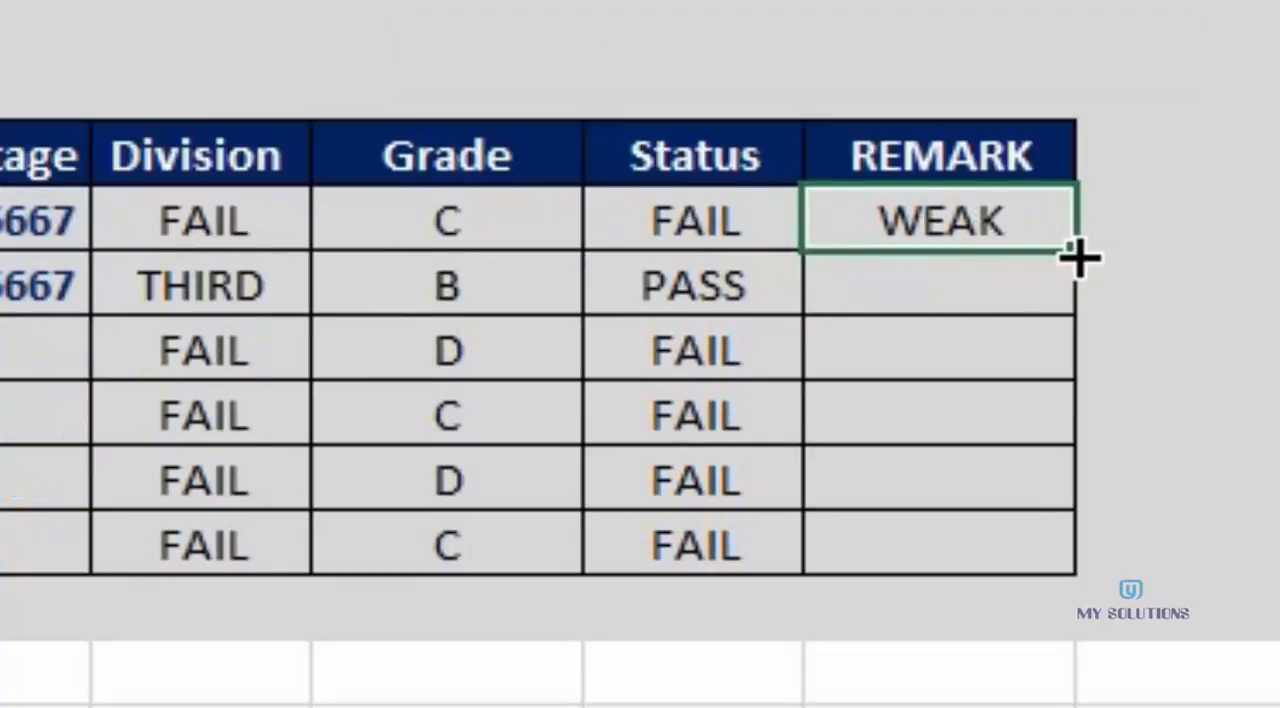
Fill the REMARK formula from P5 down to the last student in row 10 and recalculate the sheet
{"action": "left_click_drag", "start_coordinate": [1080, 260], "coordinate": [1045, 567]}
{"action": "left_click", "coordinate": [934, 684]}
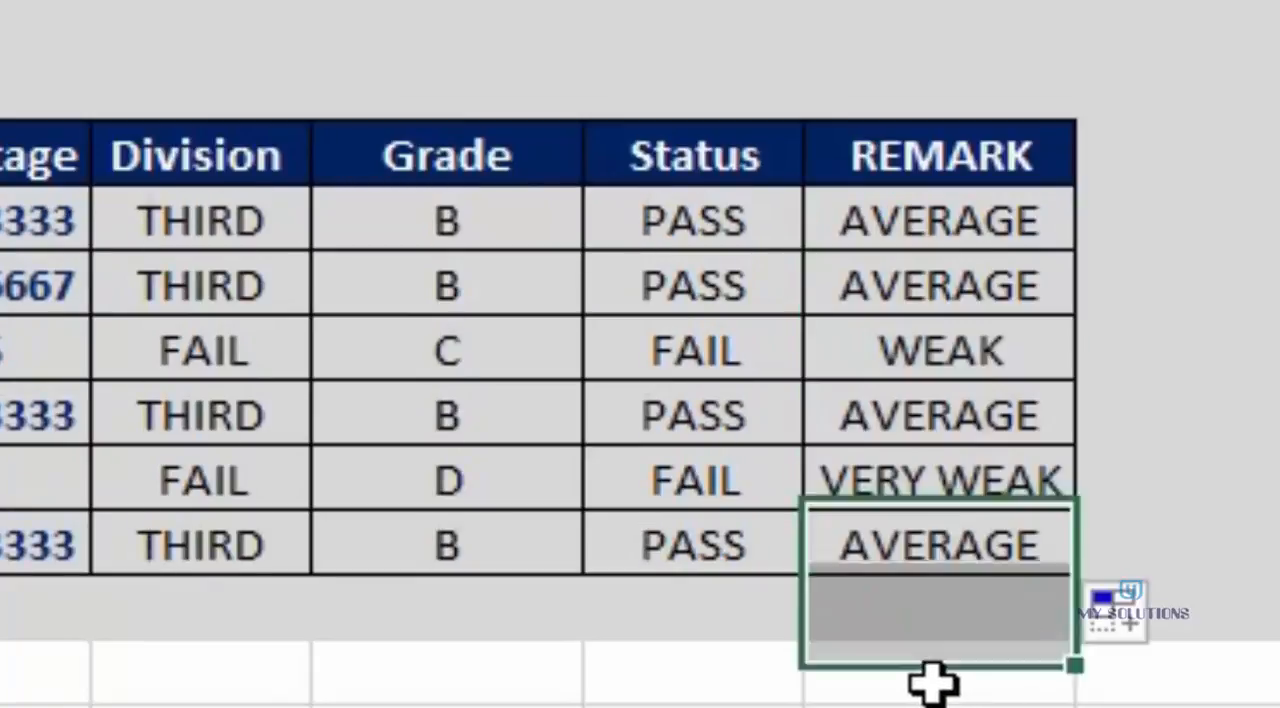
{"action": "key", "text": "F9"}
{"action": "left_click", "coordinate": [940, 706]}
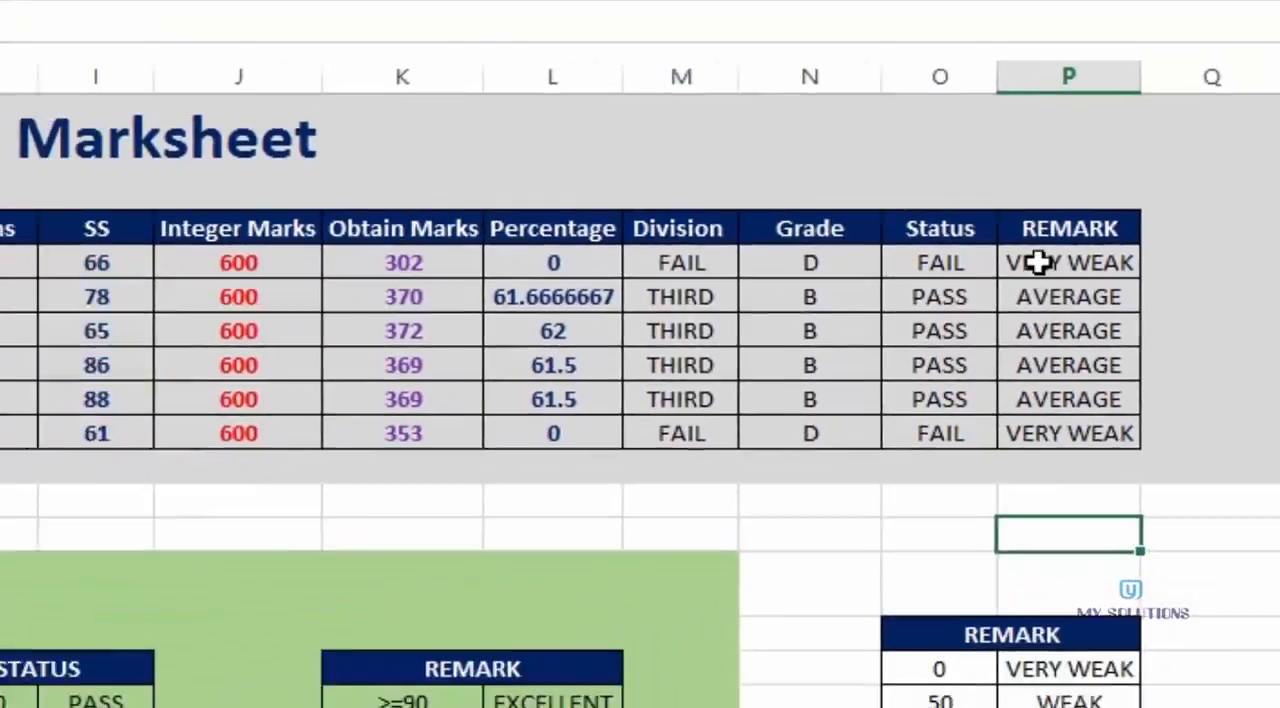
Compare the VLOOKUP formula in the first student's REMARK cell P5 with the nested IF formula in Grade cell N5
{"action": "left_click", "coordinate": [882, 219]}
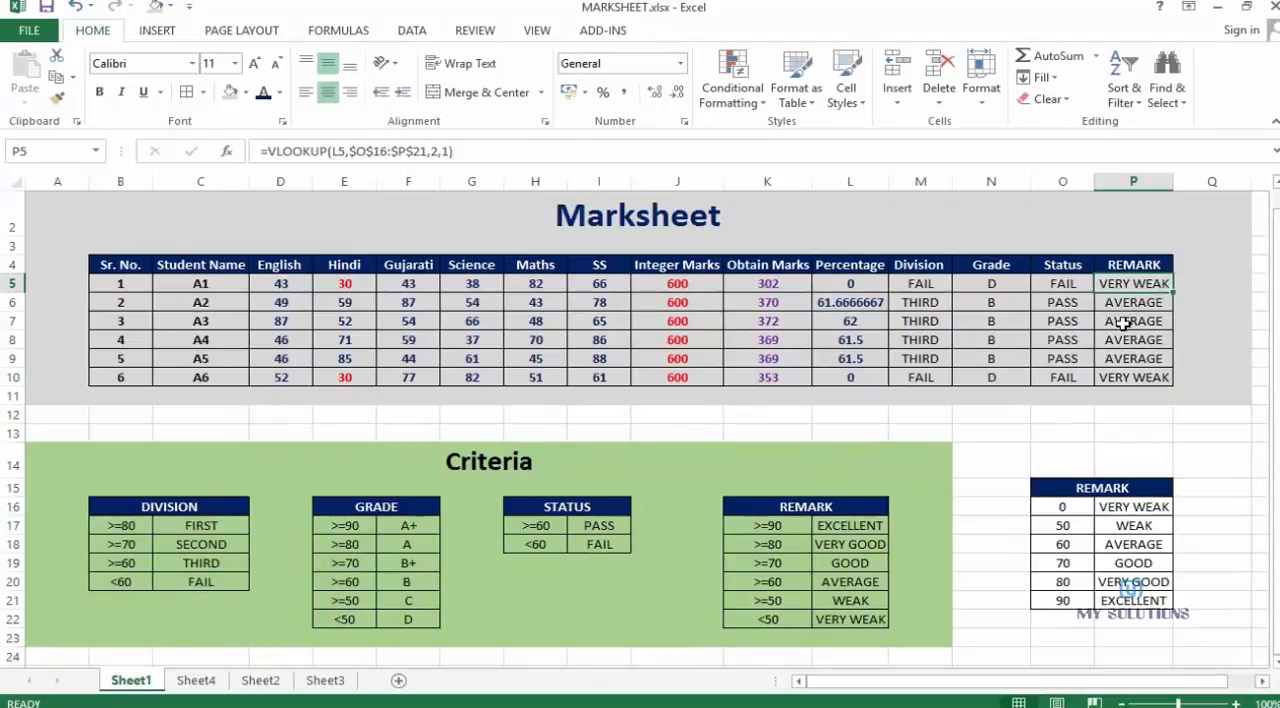
{"action": "left_click", "coordinate": [1097, 430]}
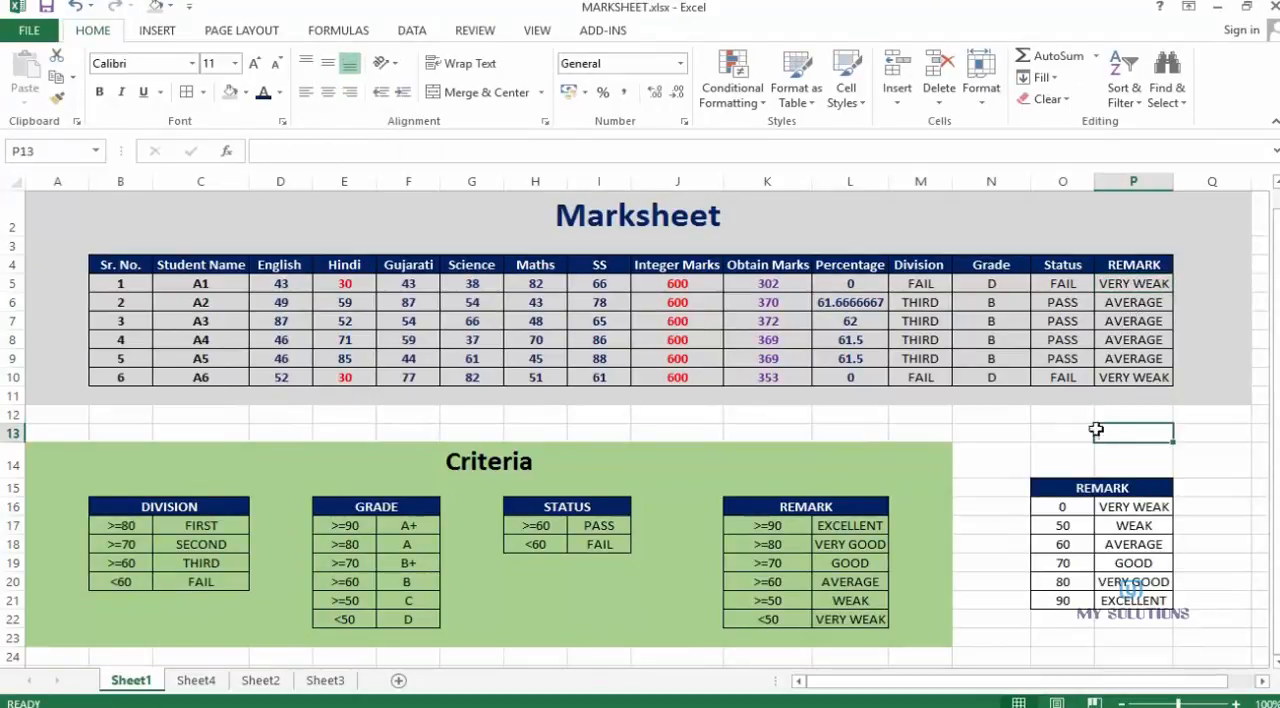
{"action": "left_click", "coordinate": [1118, 284]}
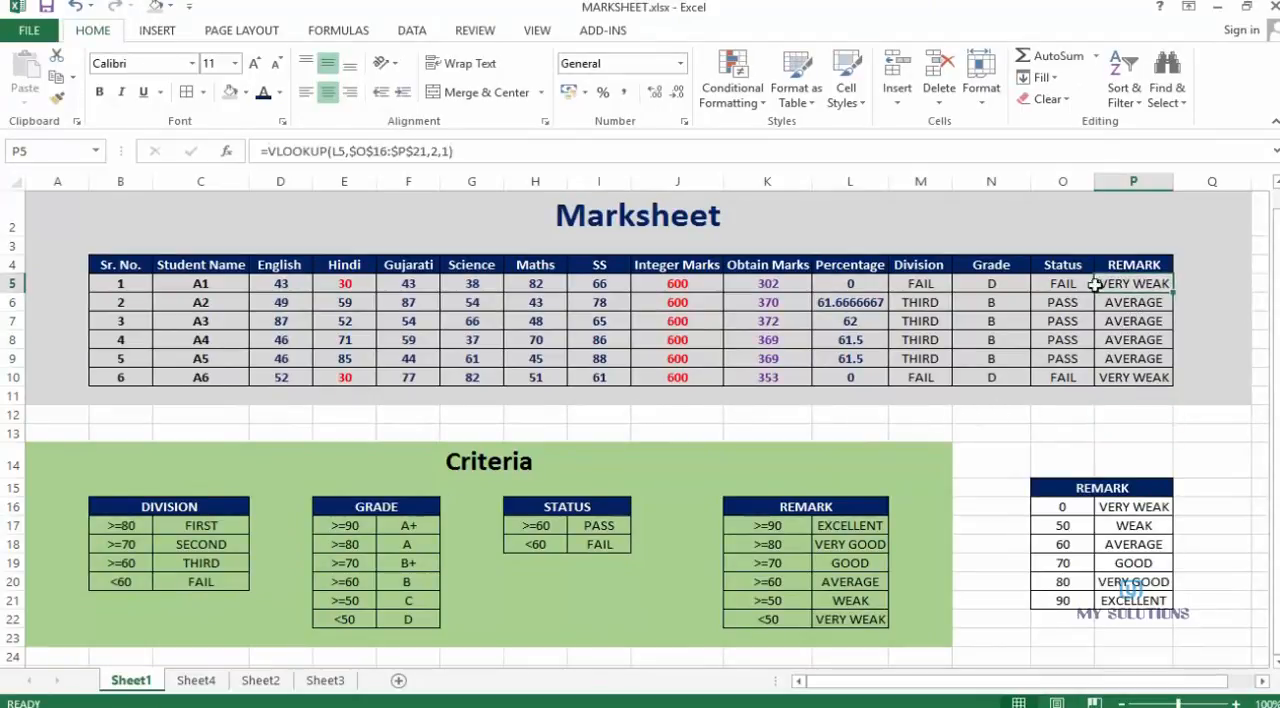
{"action": "left_click", "coordinate": [985, 283]}
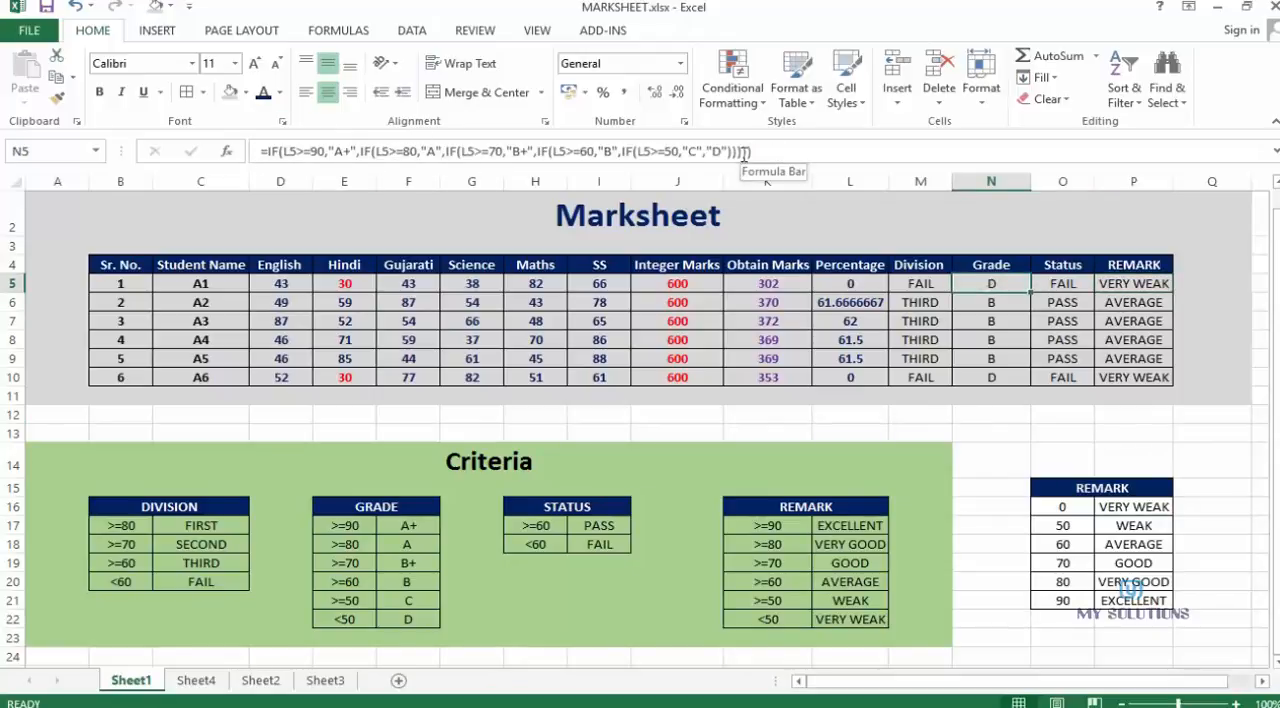
{"action": "left_click", "coordinate": [1128, 285]}
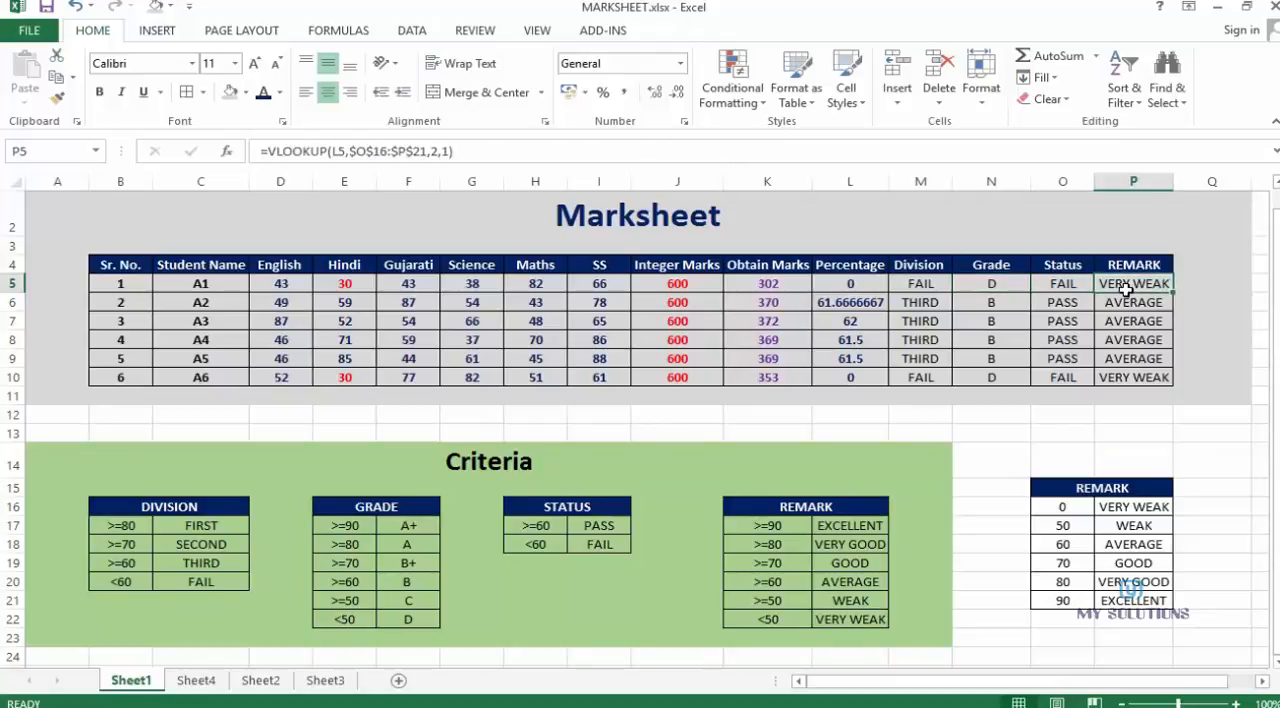
{"action": "left_click", "coordinate": [1209, 278]}
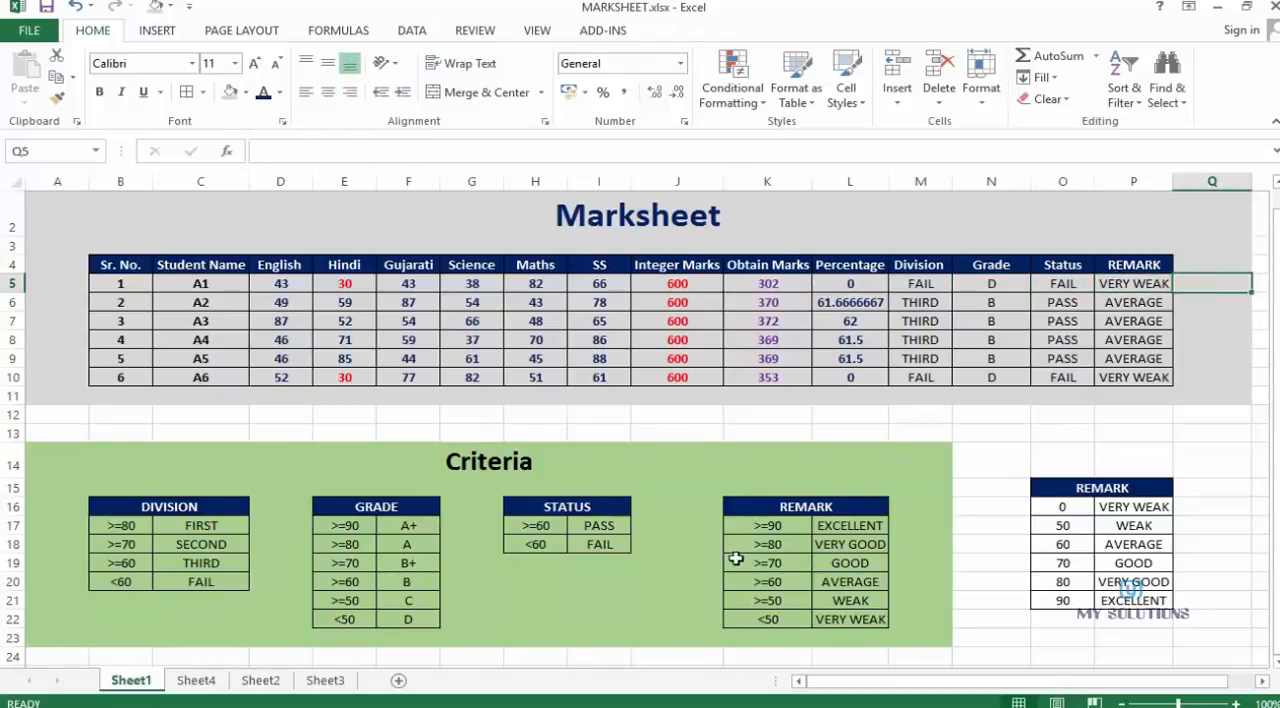